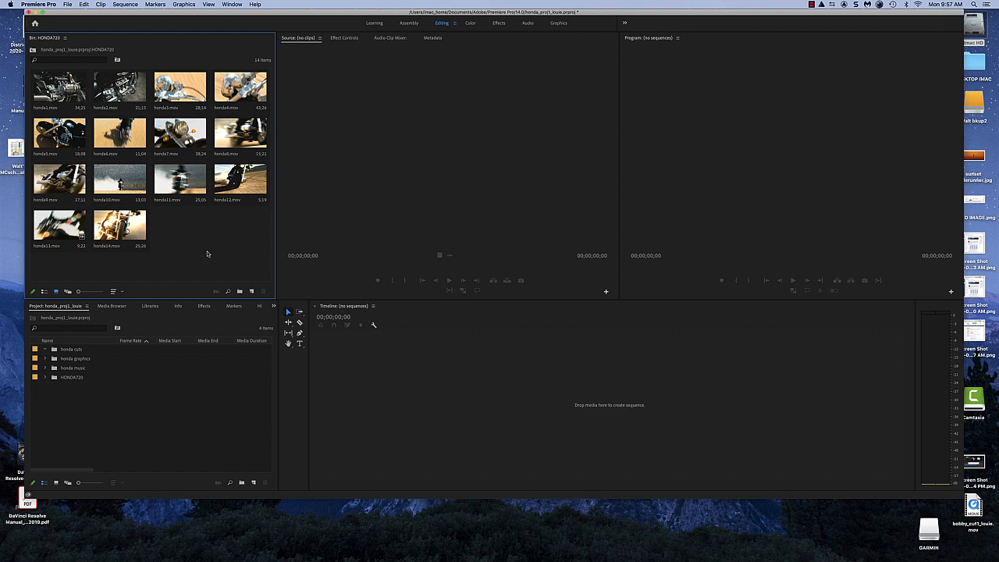
# - Load honda1.mov from the HONDA720 bin into the Source monitor and scrub through the whole clip, returning to its start
pyautogui.doubleClick(56, 92)
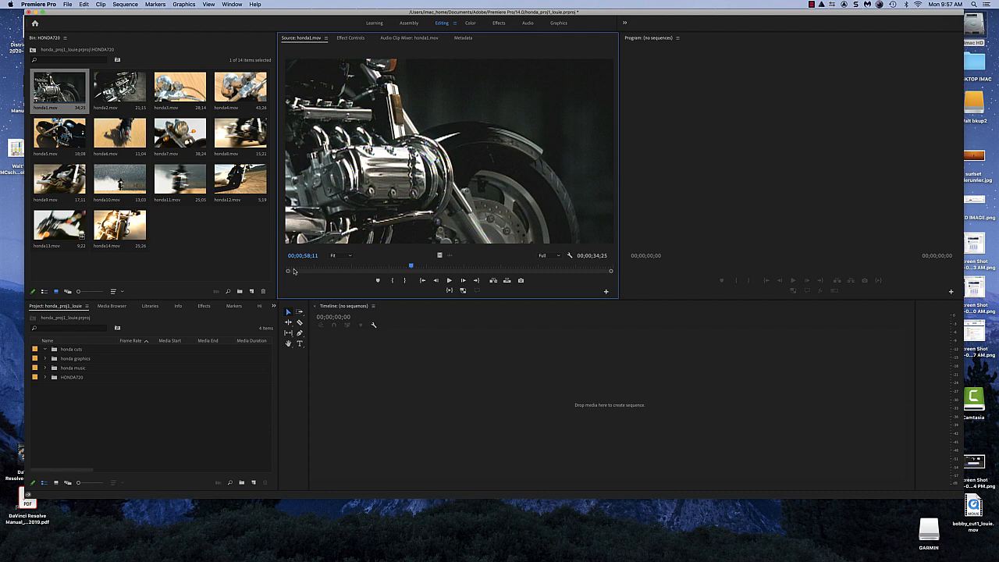
pyautogui.moveTo(290, 268); pyautogui.dragTo(654, 280)
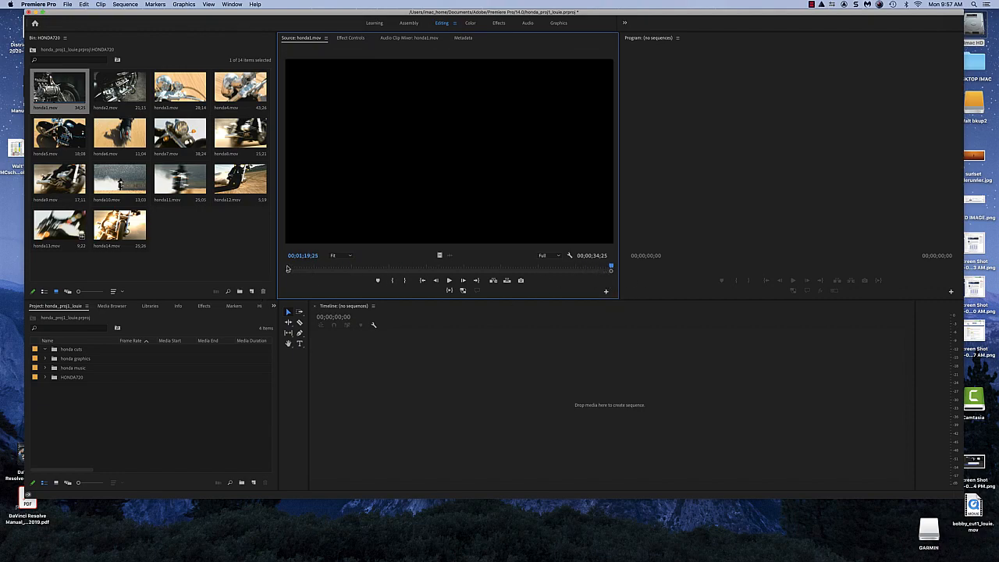
pyautogui.click(288, 268)
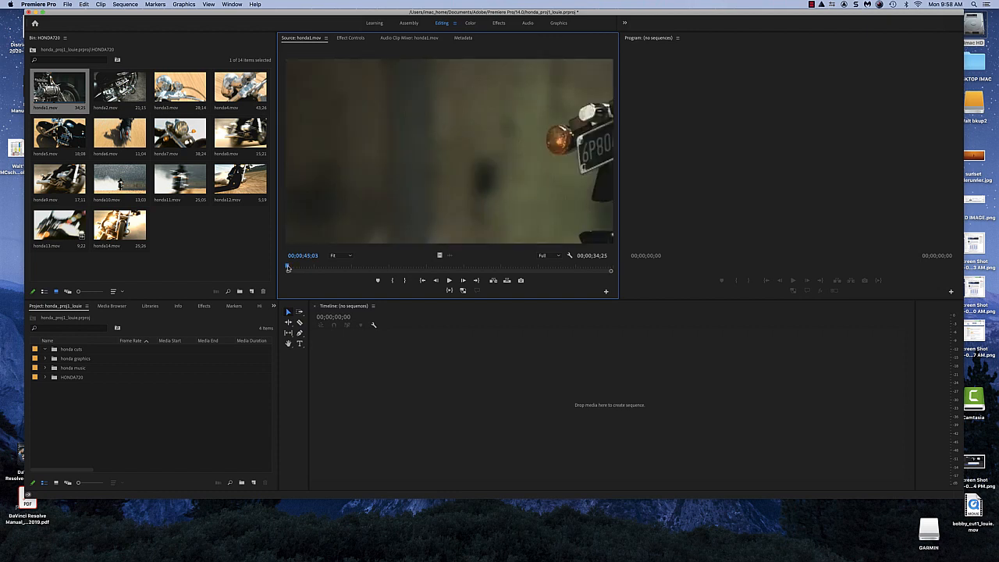
pyautogui.moveTo(288, 268); pyautogui.dragTo(604, 267)
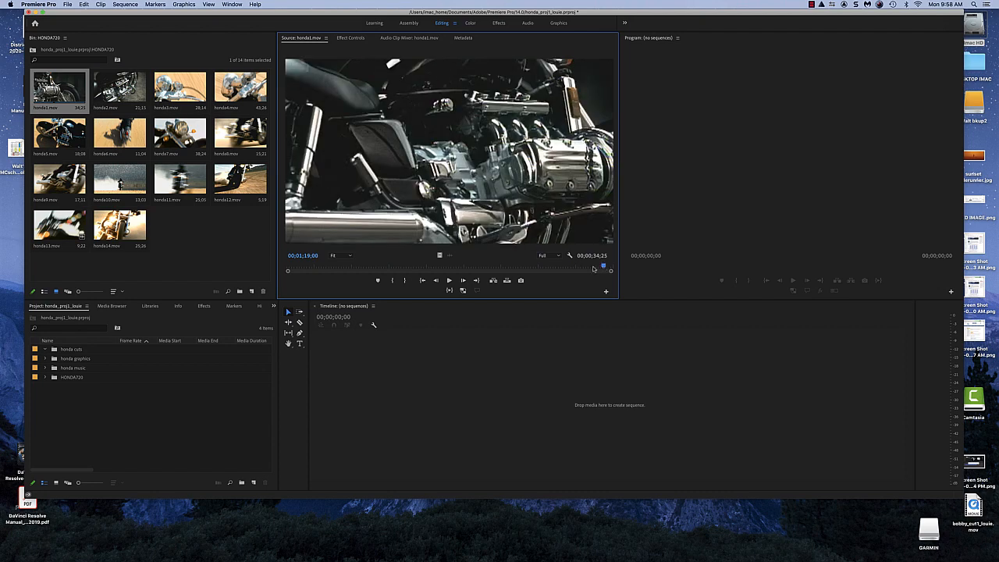
pyautogui.moveTo(316, 268); pyautogui.dragTo(287, 270)
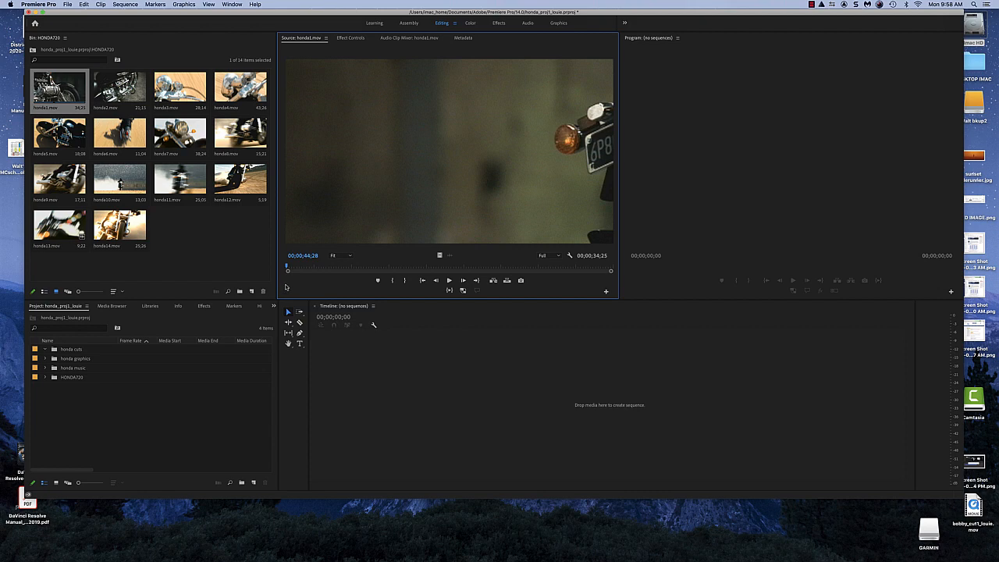
pyautogui.hotkey('shift', 'Right')
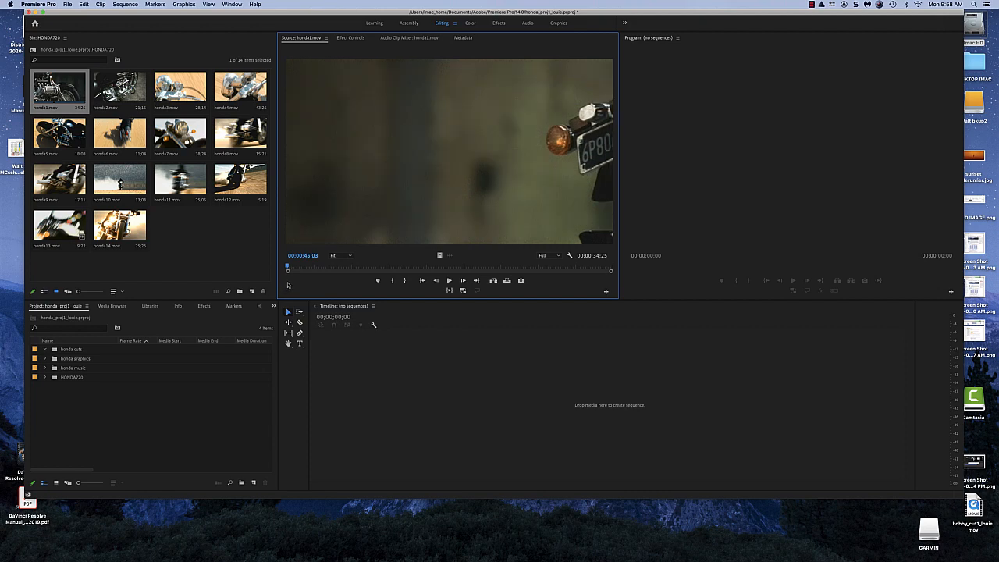
# - Mark an In point at 00;00;47;26 and an Out point at 00;00;58;02 on honda1.mov in the Source monitor
pyautogui.moveTo(288, 285); pyautogui.dragTo(313, 280)
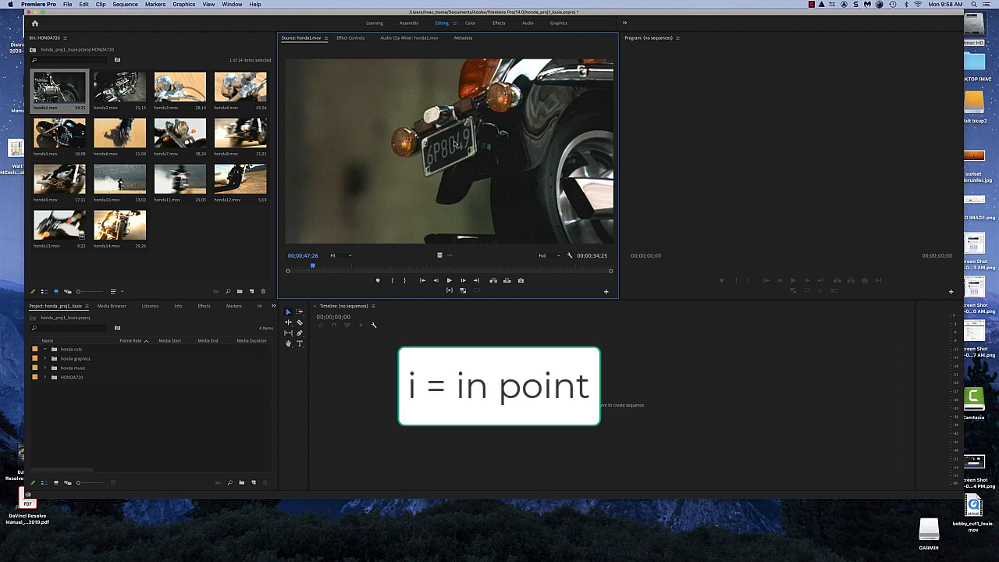
pyautogui.press('i')
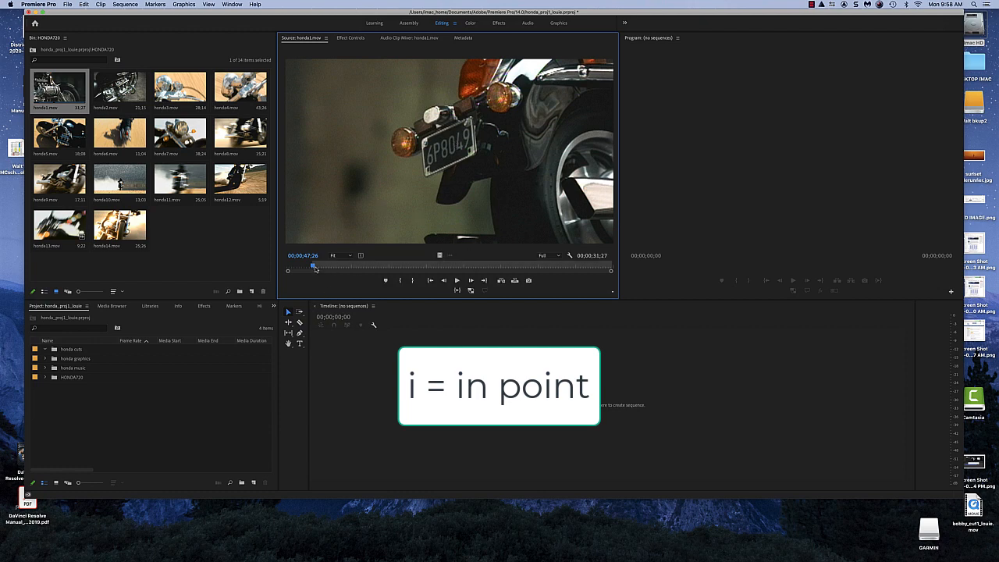
pyautogui.moveTo(317, 270); pyautogui.dragTo(409, 266)
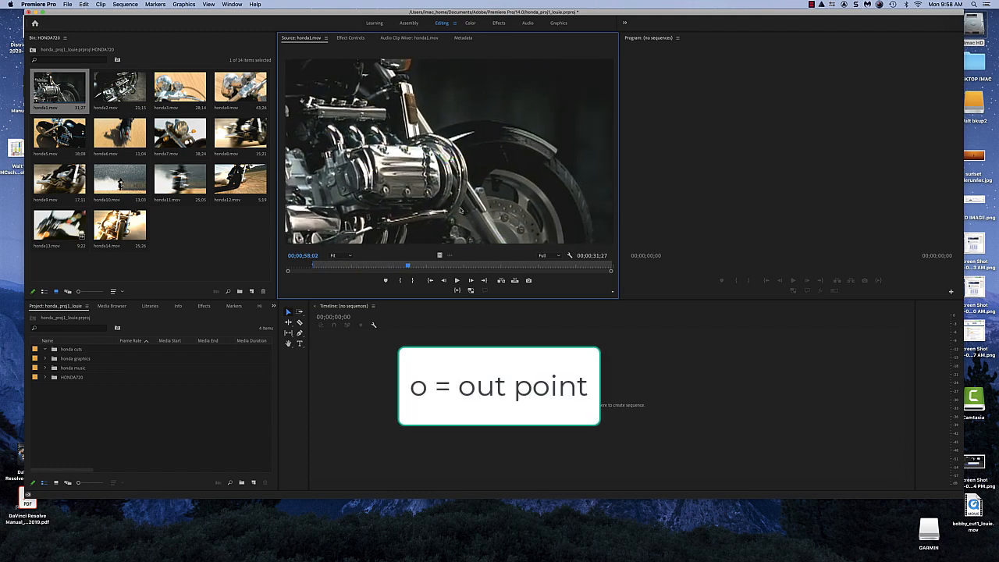
pyautogui.press('o')
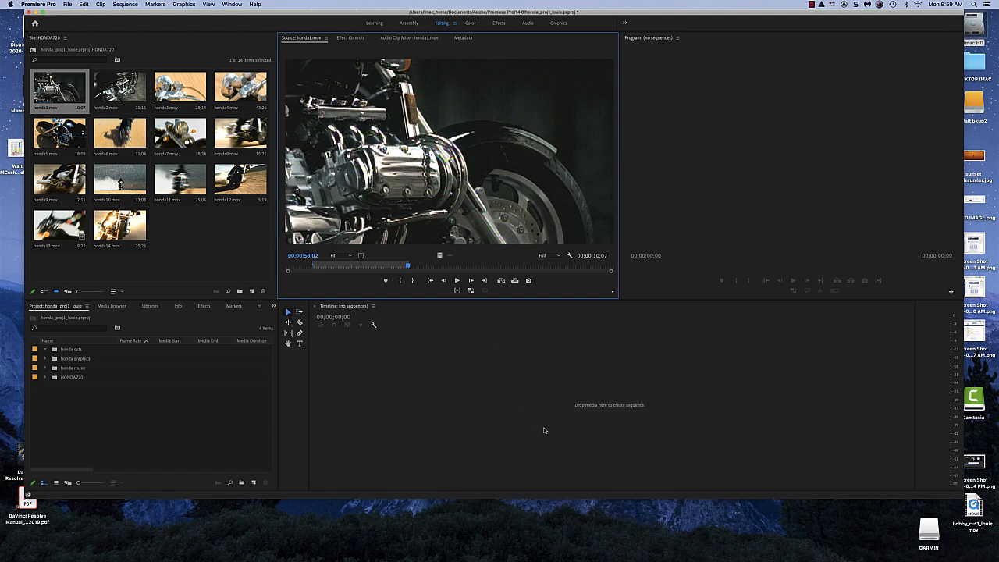
# - Create a new sequence by placing the marked section of honda1.mov in the empty timeline, with the playhead at the start
pyautogui.moveTo(396, 166); pyautogui.dragTo(372, 430)
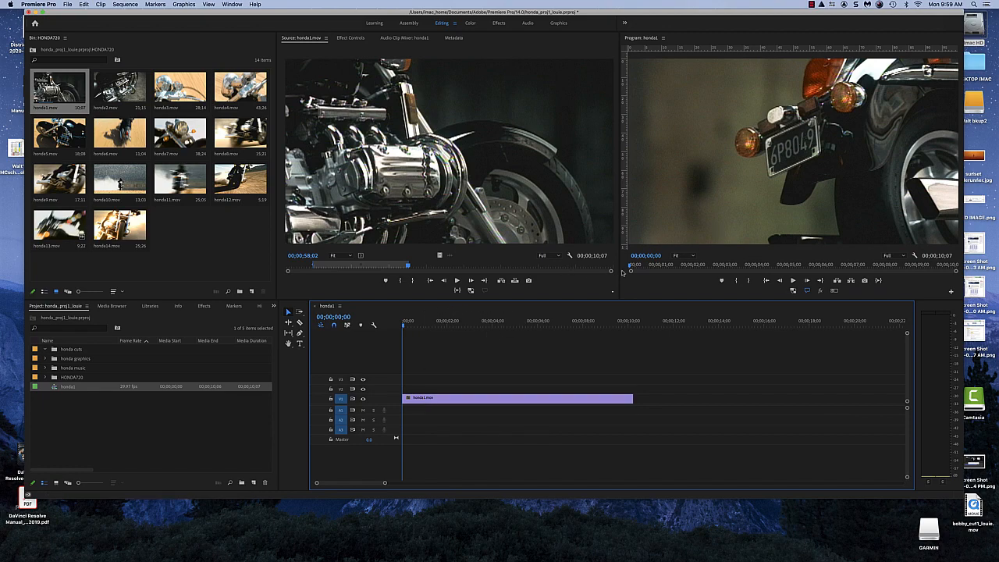
pyautogui.moveTo(496, 325); pyautogui.dragTo(403, 327)
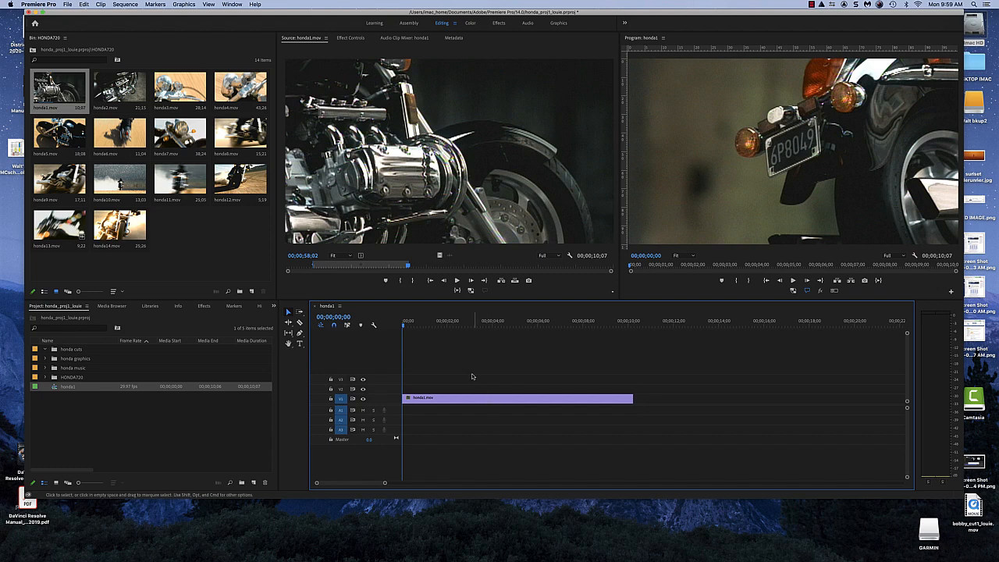
# - Scrub through the sequence and the source clip to compare their playheads, and return the sequence playhead to the start
pyautogui.click(446, 322)
pyautogui.moveTo(457, 323); pyautogui.dragTo(522, 323)
pyautogui.moveTo(378, 266); pyautogui.dragTo(354, 264)
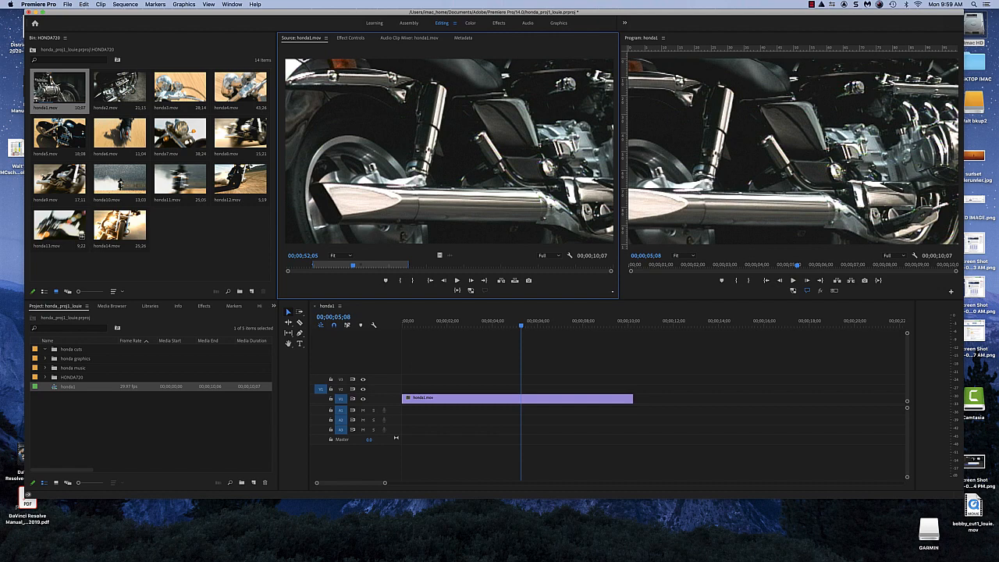
pyautogui.click(523, 401)
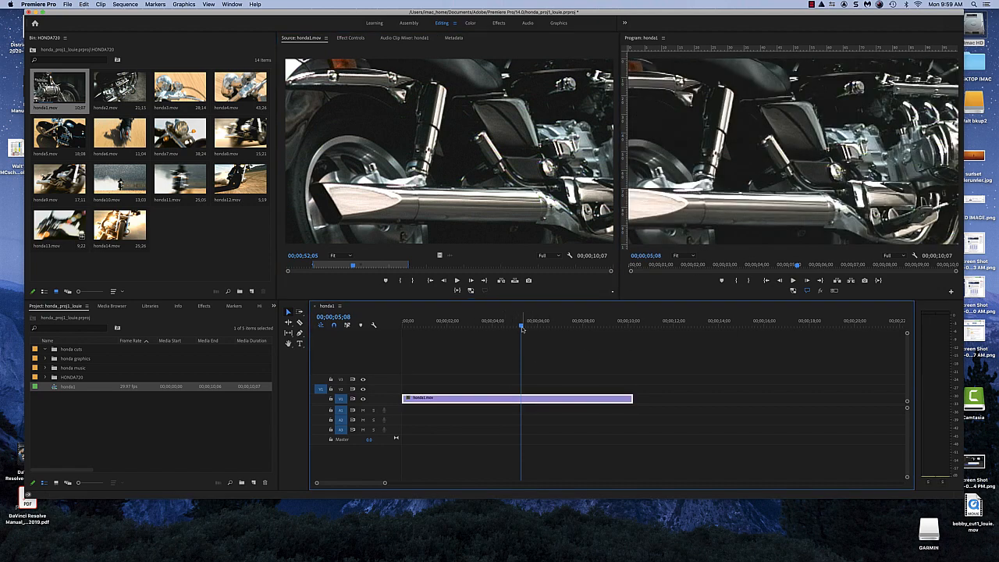
pyautogui.moveTo(522, 326)
pyautogui.mouseDown()
pyautogui.moveTo(444, 334)
pyautogui.moveTo(507, 321)
pyautogui.mouseUp()
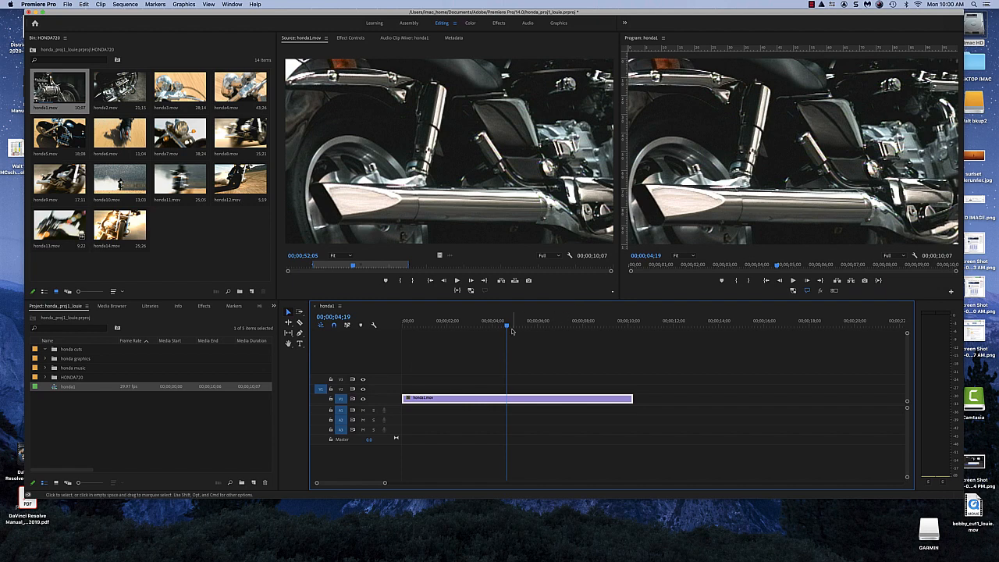
pyautogui.click(537, 322)
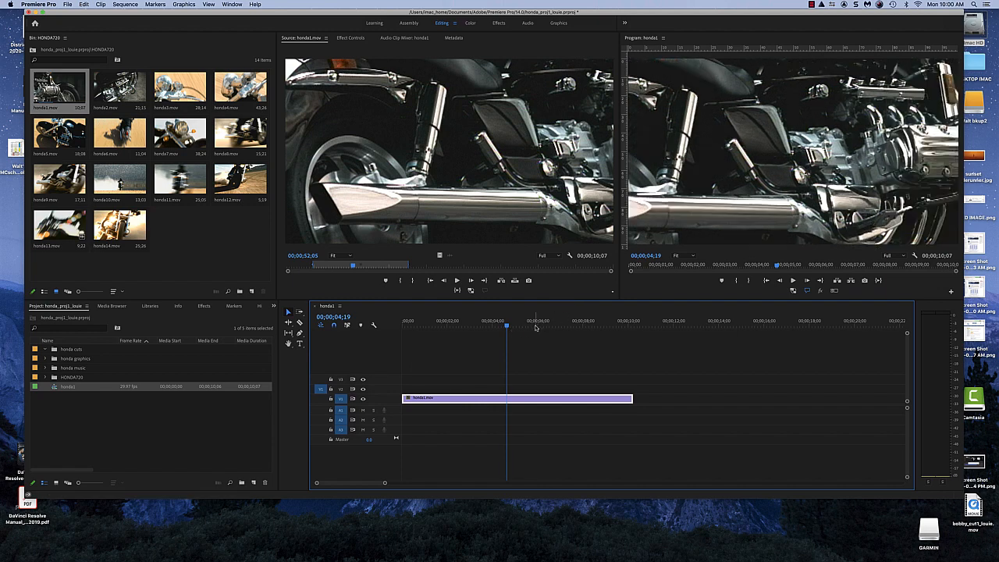
pyautogui.click(603, 323)
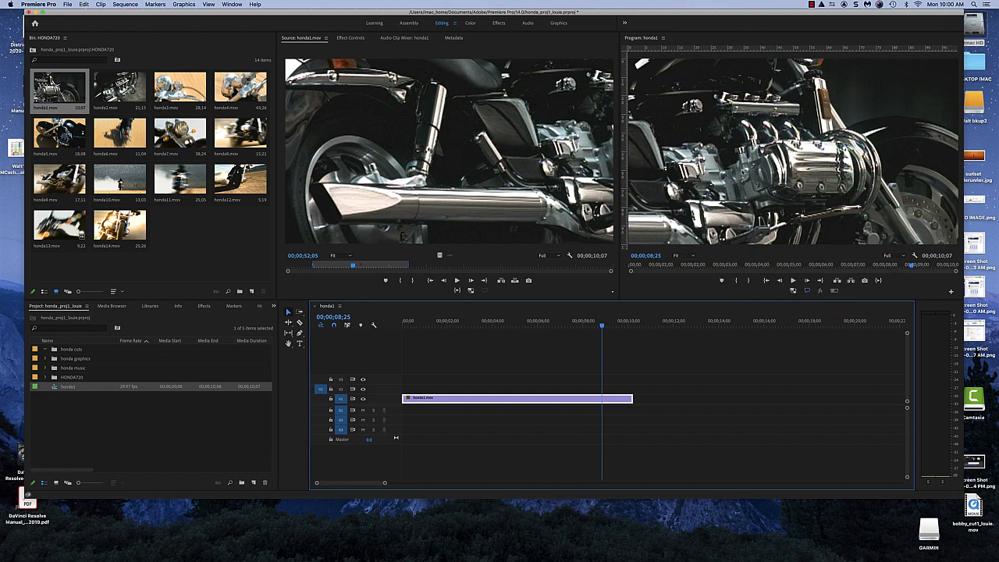
pyautogui.click(181, 264)
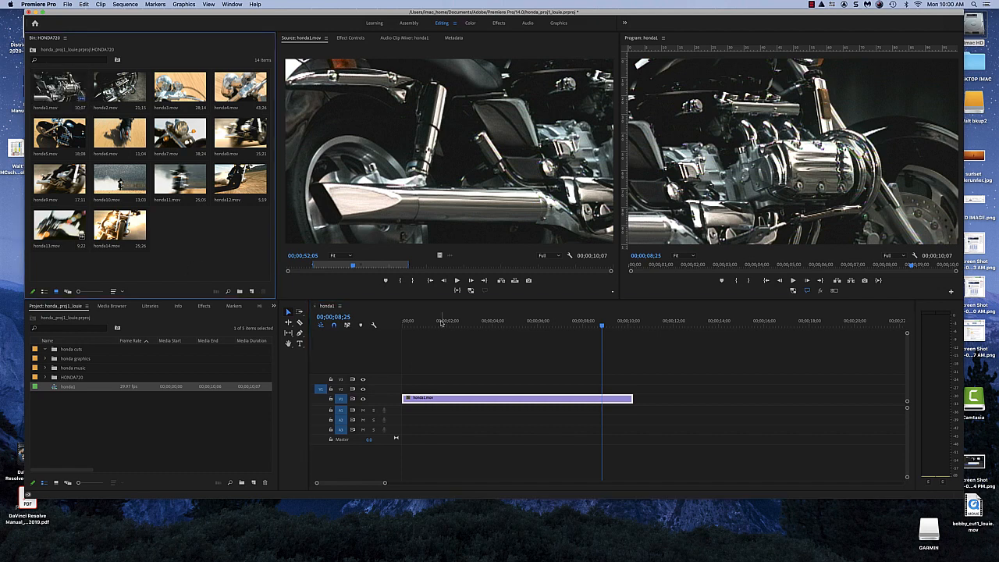
pyautogui.moveTo(438, 325); pyautogui.dragTo(394, 324)
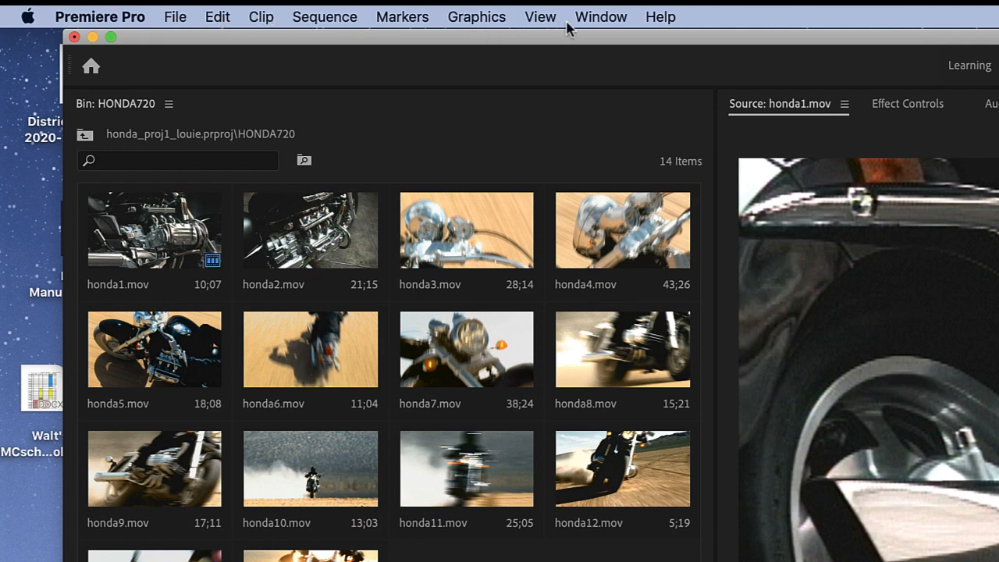
# - Review the sequence settings for frame size, timebase and preview format, and accept them as they are
pyautogui.click(341, 23)
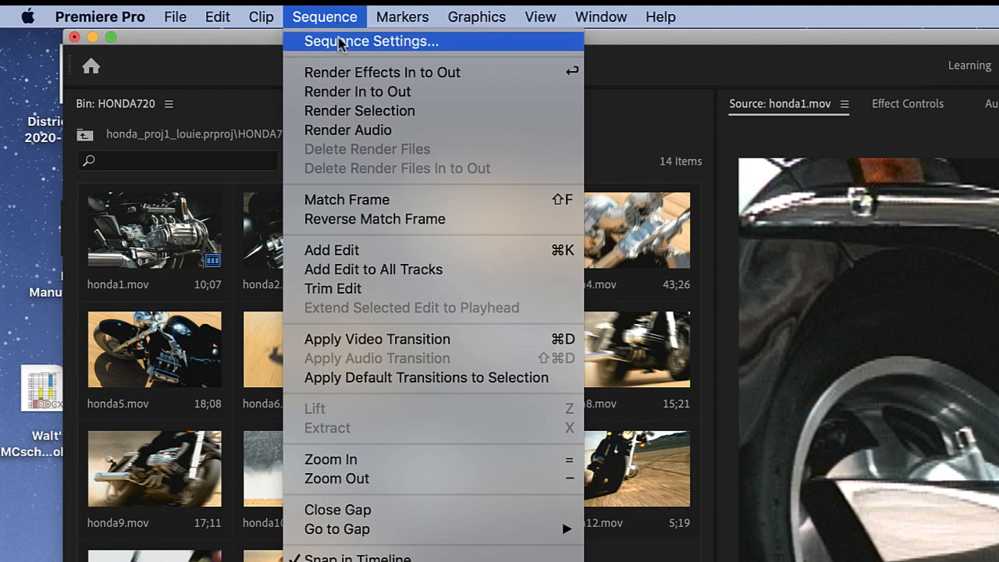
pyautogui.click(337, 40)
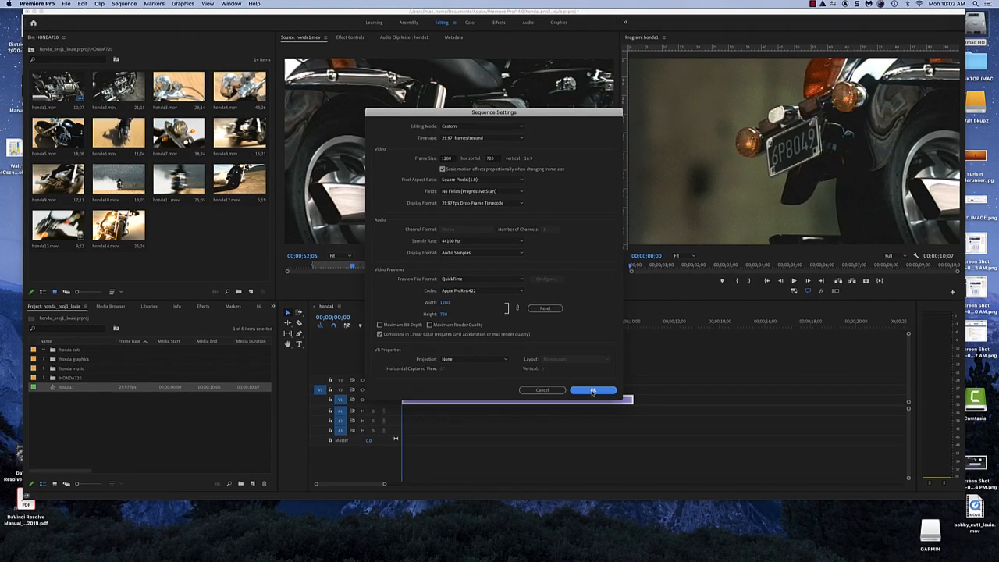
pyautogui.click(592, 390)
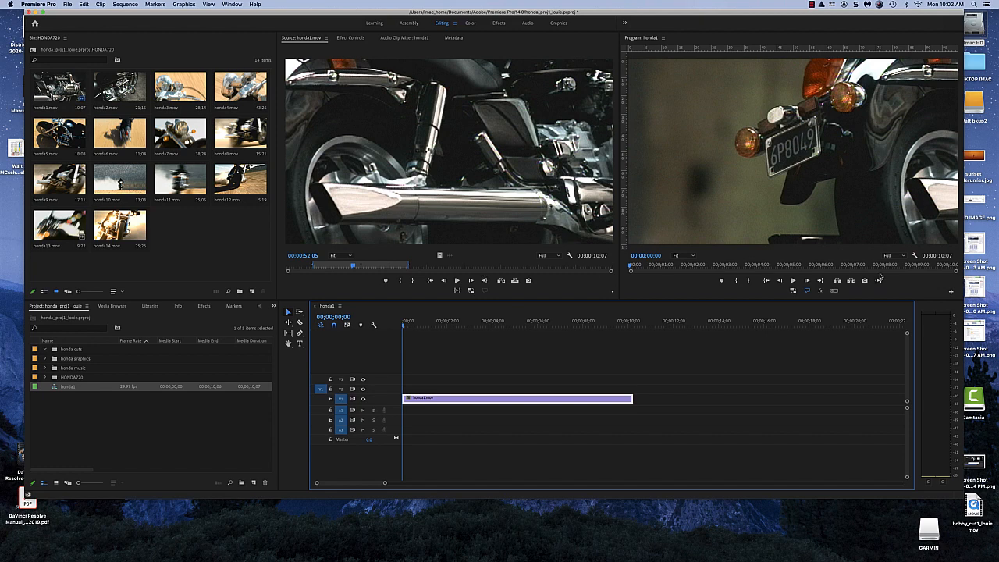
# - Play the sequence from its start to the end of the clip and return the playhead to 00;00;00;00
pyautogui.moveTo(404, 327); pyautogui.dragTo(417, 326)
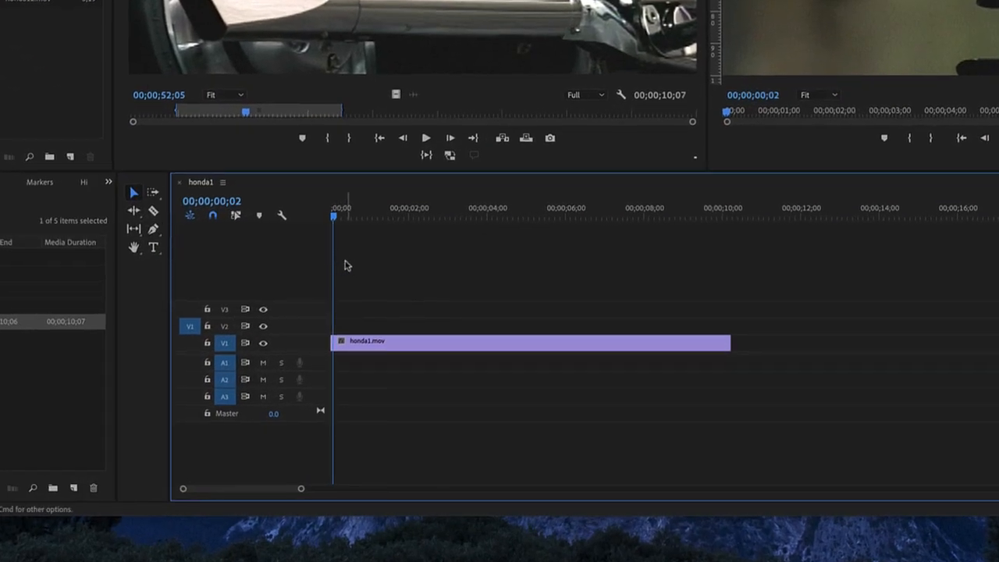
pyautogui.moveTo(351, 259); pyautogui.dragTo(390, 325)
pyautogui.moveTo(333, 217)
pyautogui.mouseDown()
pyautogui.moveTo(692, 210)
pyautogui.moveTo(332, 213)
pyautogui.mouseUp()
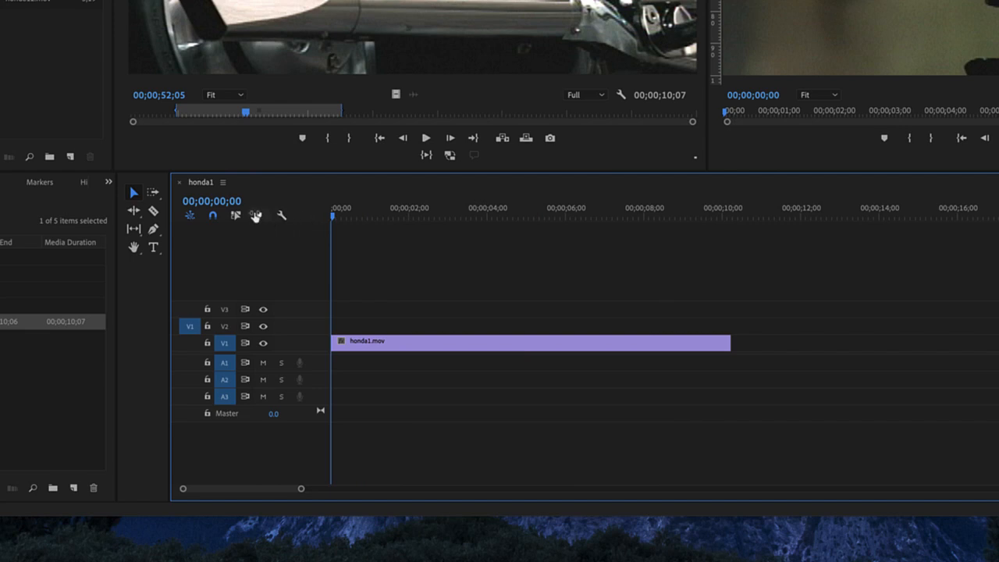
pyautogui.press('space')
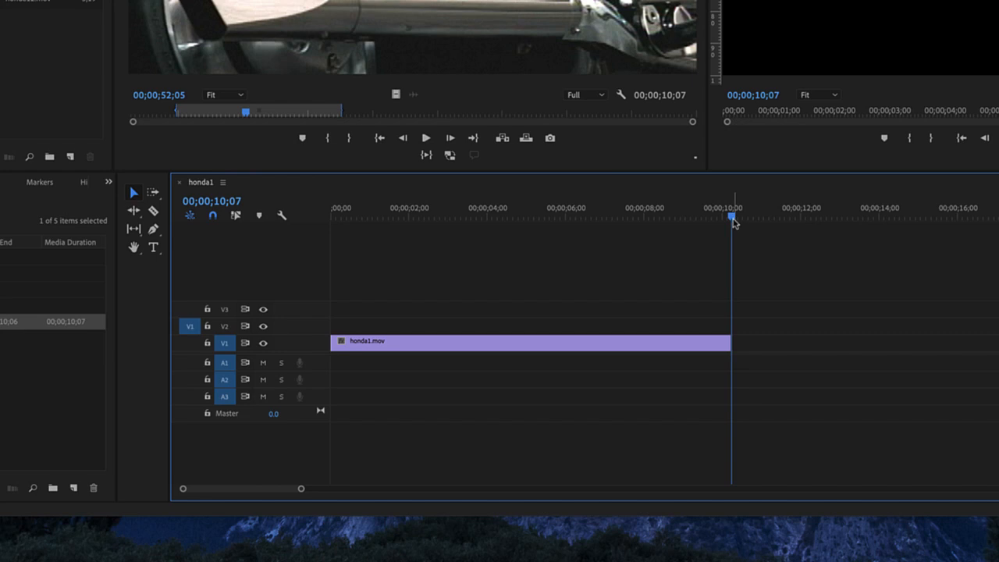
pyautogui.moveTo(734, 223); pyautogui.dragTo(117, 246)
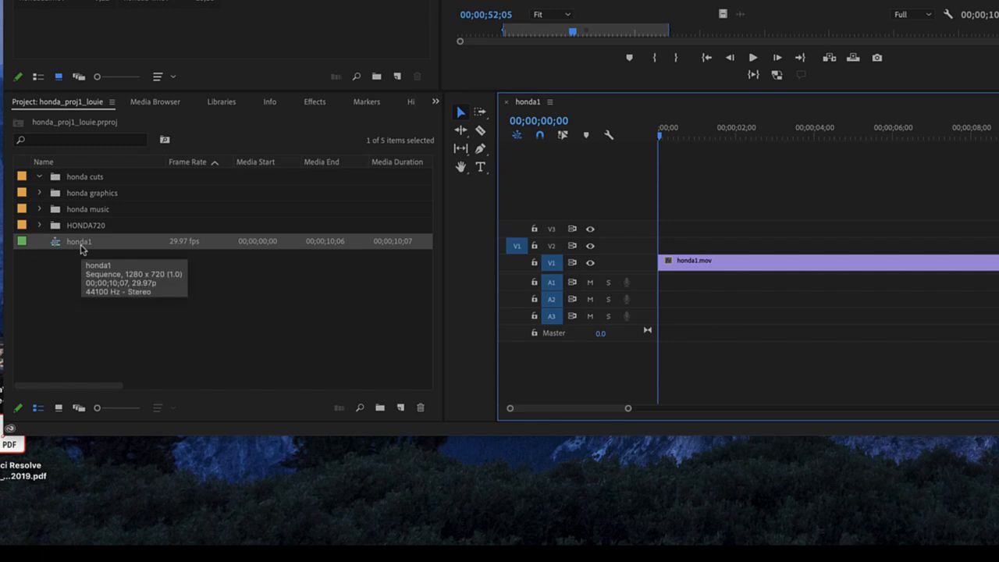
# - Rename the honda1 sequence in the project as honda_cut1_louie
pyautogui.click(80, 243)
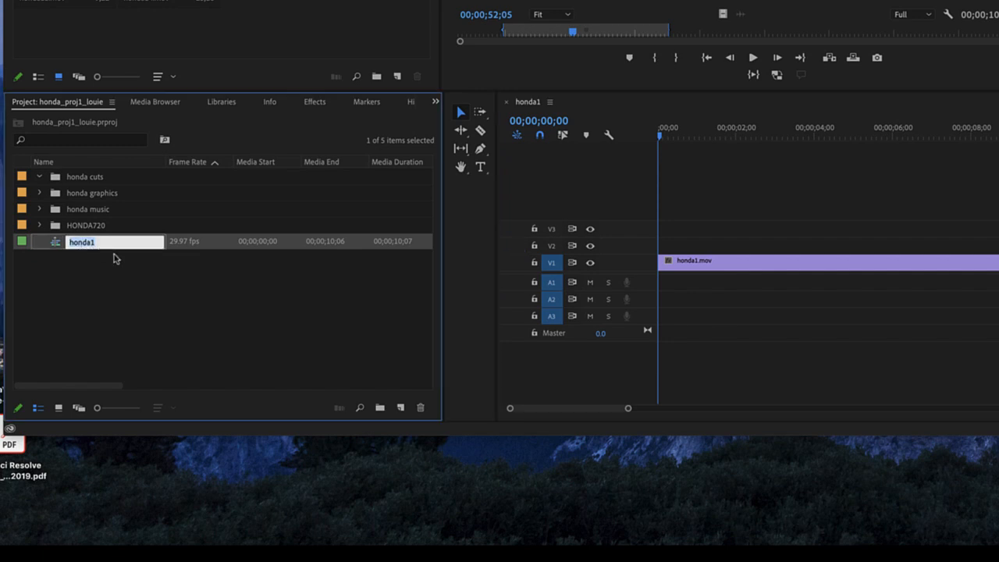
pyautogui.write('honda_cut1_louie')
pyautogui.click(118, 274)
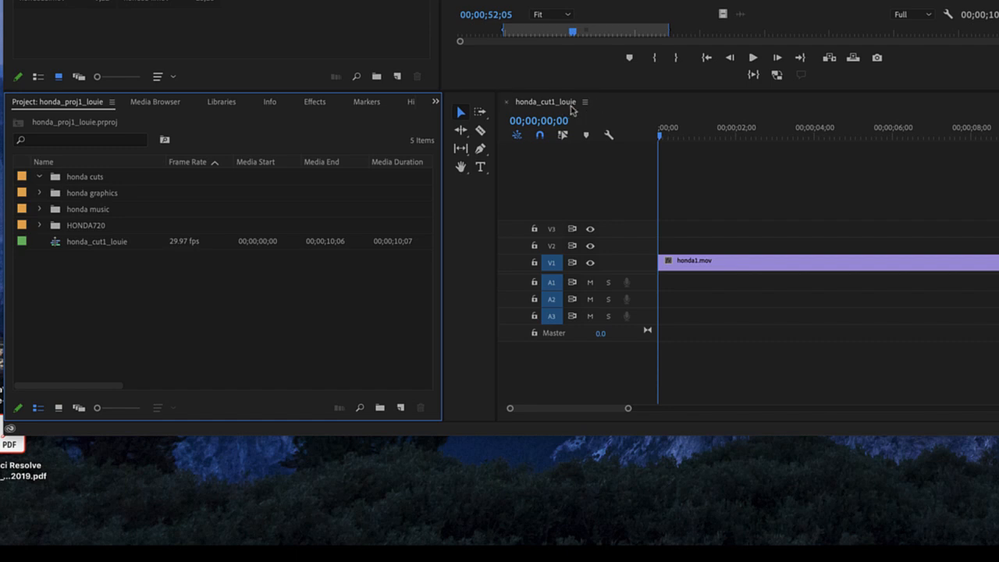
# - Move the honda_cut1_louie sequence into the honda cuts bin and collapse the bin
pyautogui.click(55, 245)
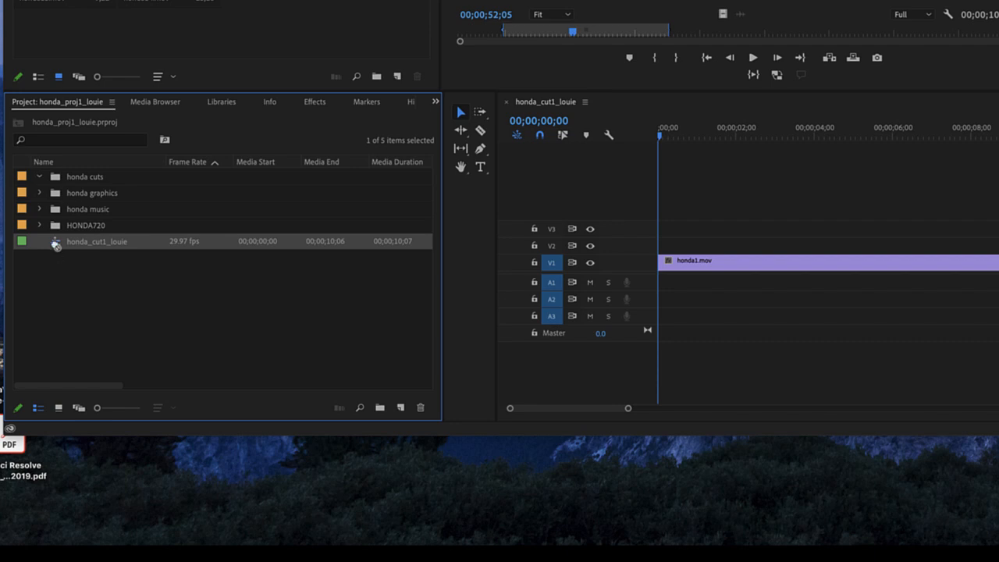
pyautogui.moveTo(84, 183); pyautogui.dragTo(84, 185)
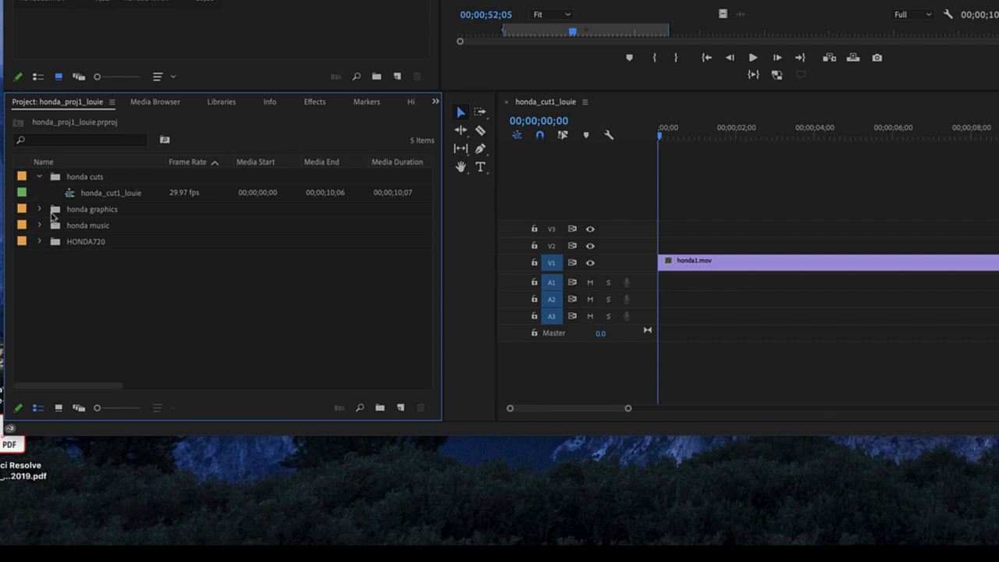
pyautogui.click(39, 178)
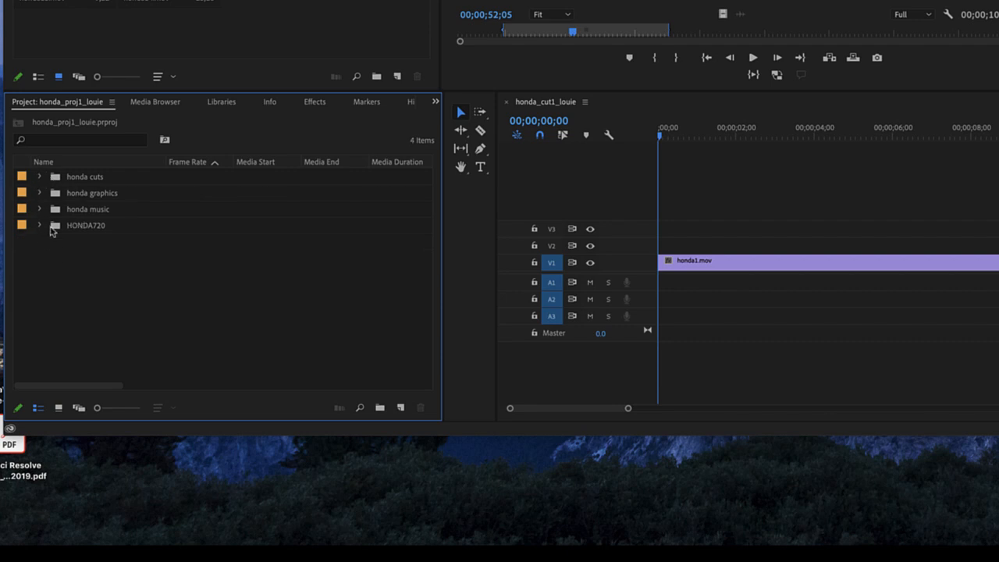
# - Load Honda Valkyrie.aif from the honda music bin into the Source monitor and bring its playhead back to the beginning
pyautogui.click(39, 209)
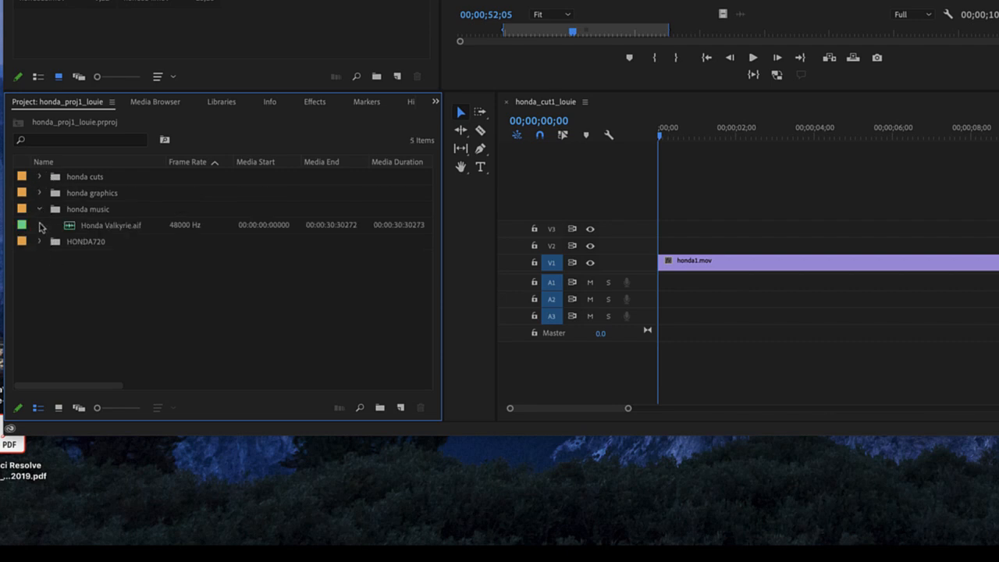
pyautogui.doubleClick(70, 226)
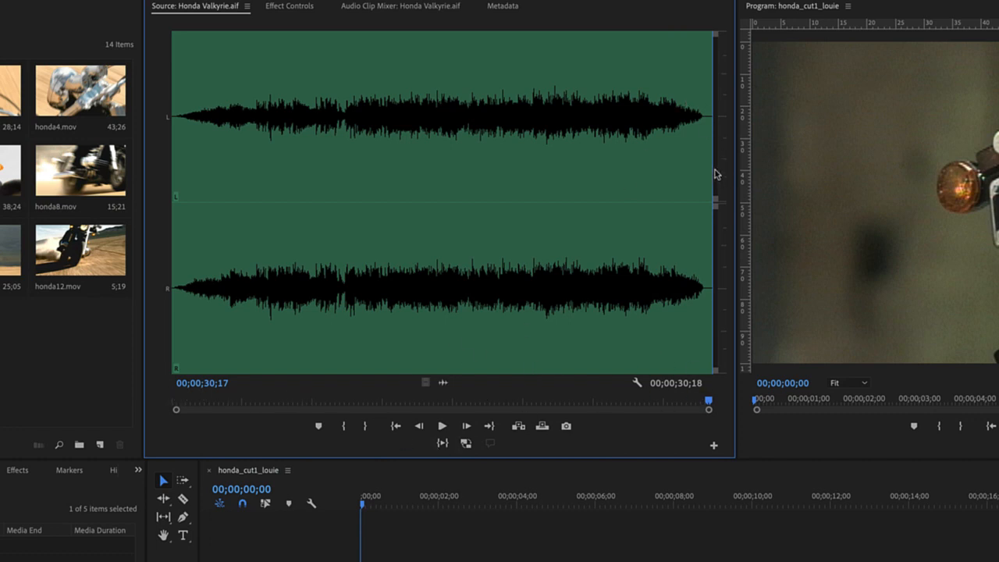
pyautogui.moveTo(715, 174); pyautogui.dragTo(305, 208)
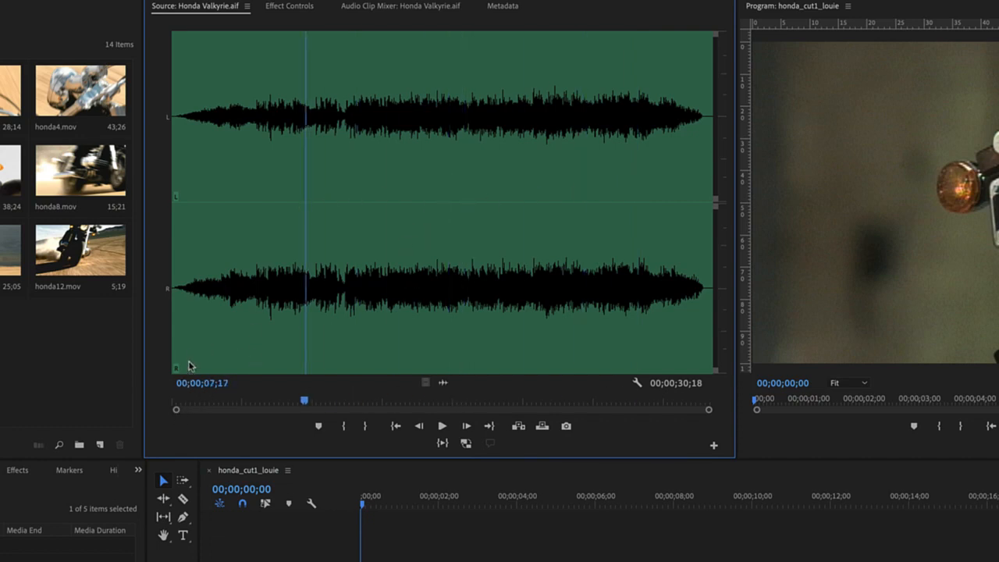
pyautogui.click(172, 307)
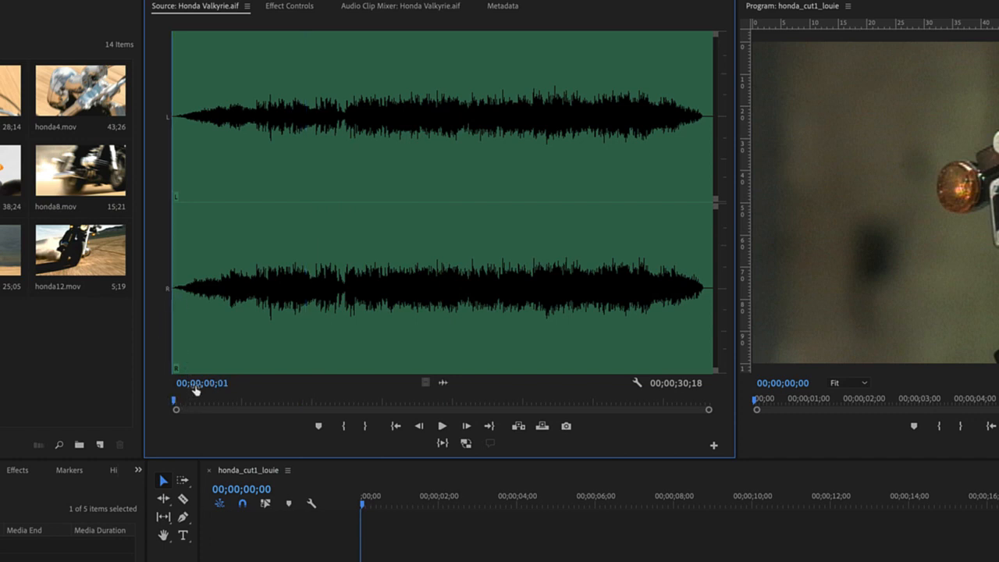
# - Patch the source video onto track V1 and the source audio onto track A1 of the honda_cut1_louie sequence
pyautogui.moveTo(176, 406); pyautogui.dragTo(157, 408)
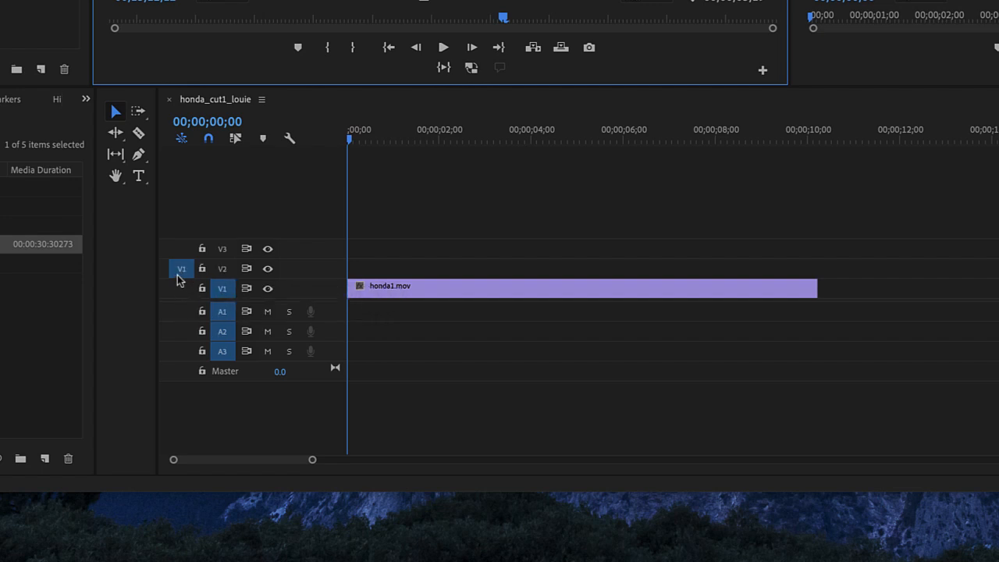
pyautogui.moveTo(183, 270); pyautogui.dragTo(187, 301)
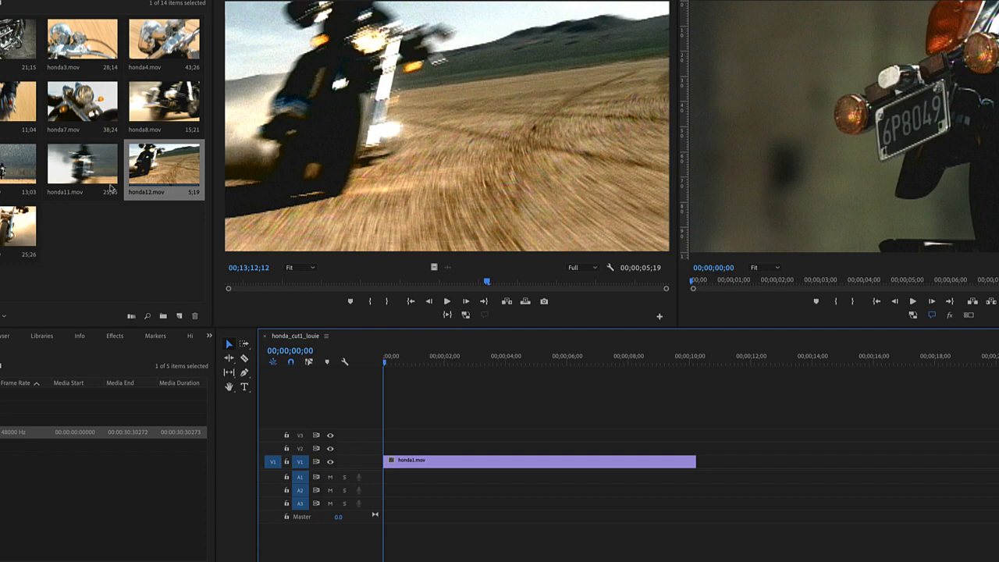
pyautogui.hotkey('shift', '1')
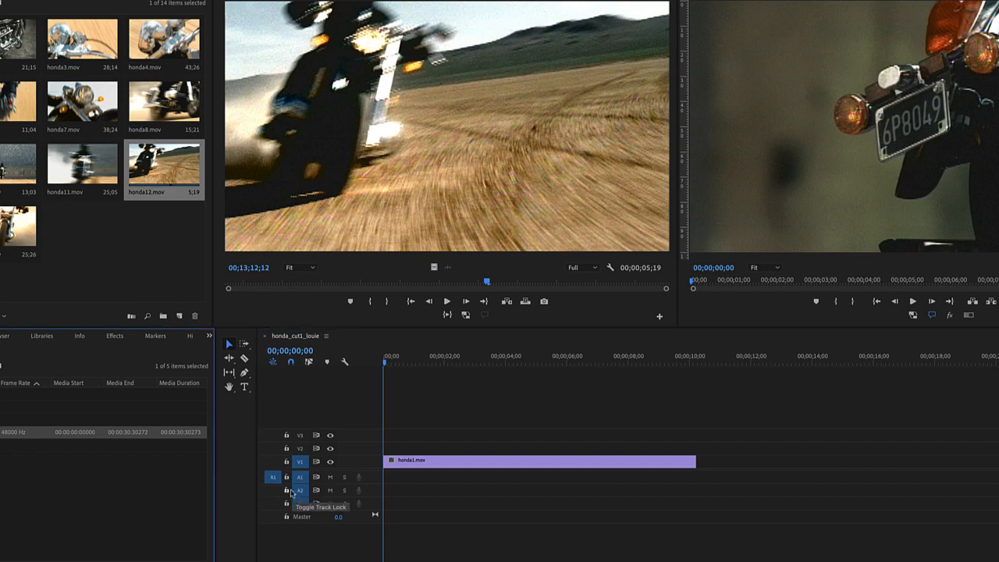
pyautogui.moveTo(278, 485)
pyautogui.mouseDown()
pyautogui.moveTo(276, 513)
pyautogui.moveTo(274, 478)
pyautogui.mouseUp()
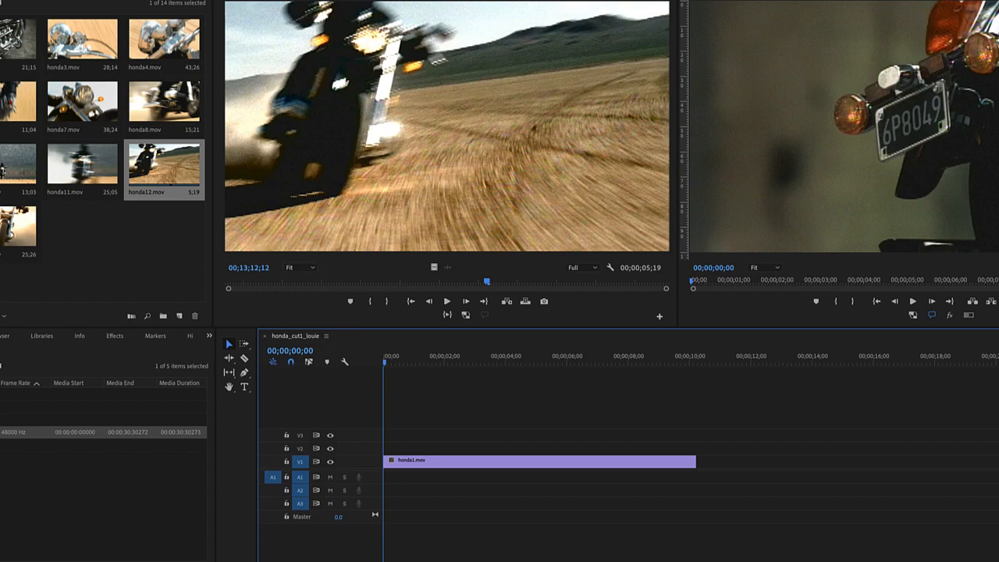
# - Load Honda Valkyrie.aif in the Source monitor and overwrite the whole music track onto A1 from 00;00;00;00
pyautogui.doubleClick(3, 432)
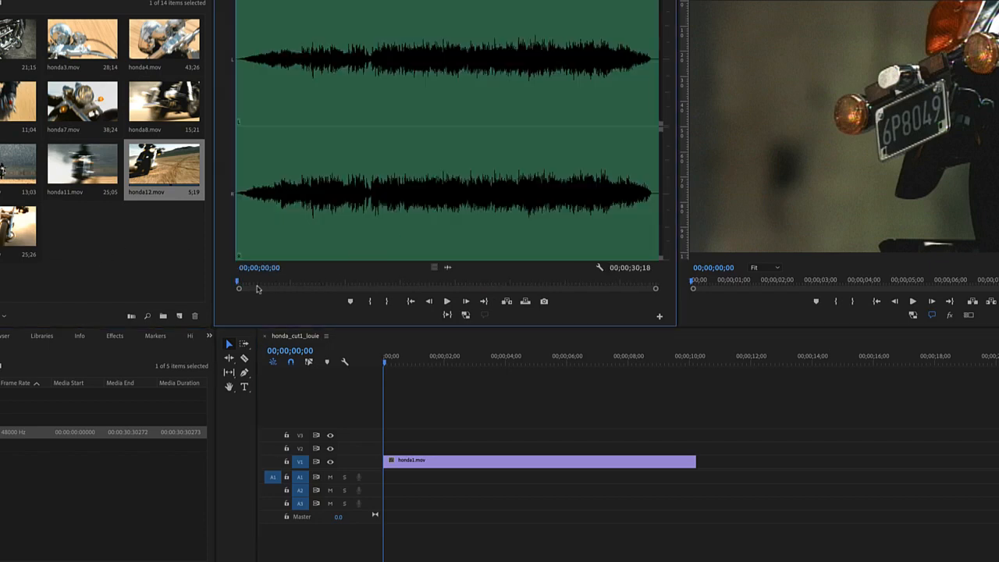
pyautogui.moveTo(261, 286); pyautogui.dragTo(188, 288)
pyautogui.click(389, 361)
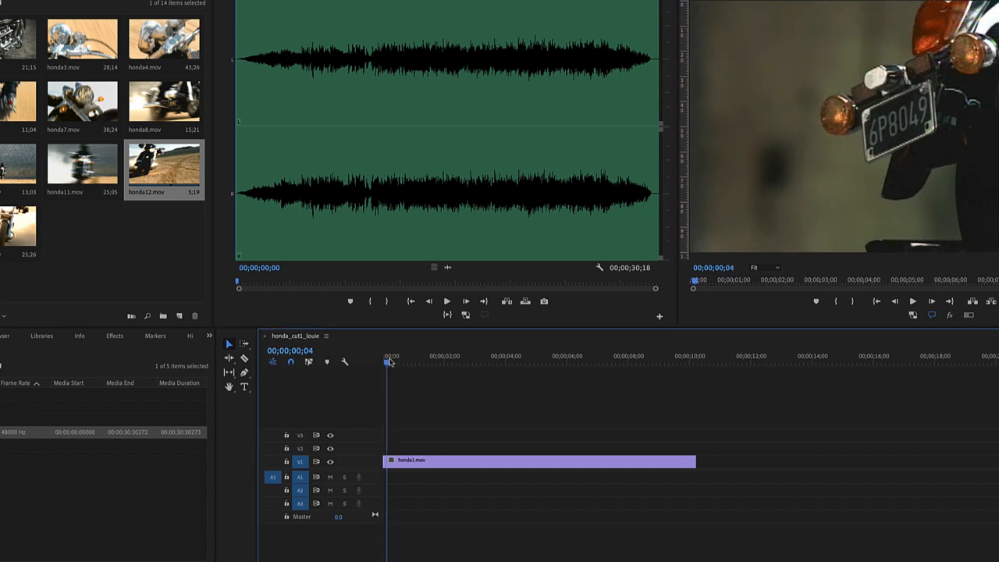
pyautogui.moveTo(388, 361)
pyautogui.mouseDown()
pyautogui.moveTo(404, 361)
pyautogui.moveTo(383, 360)
pyautogui.mouseUp()
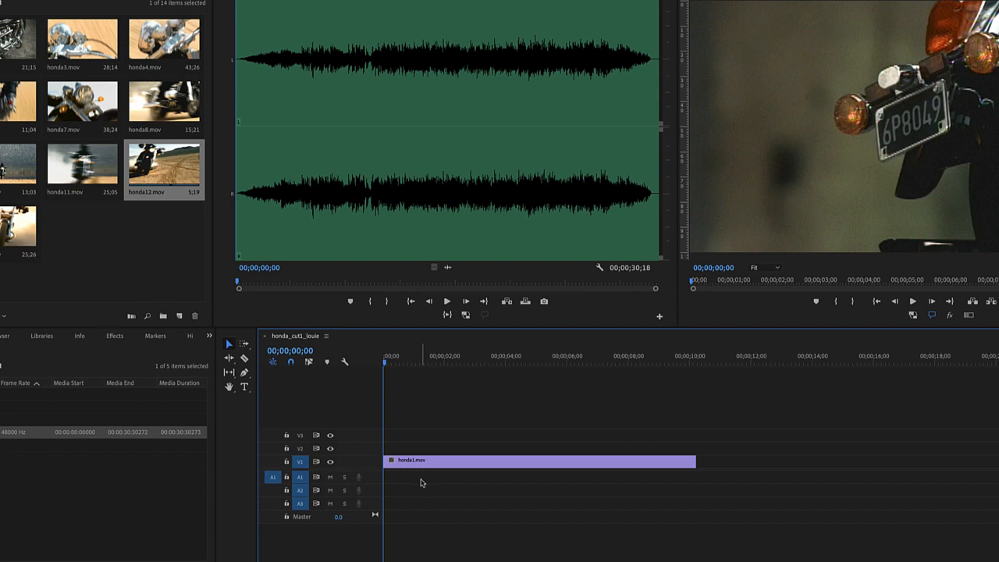
pyautogui.press('.')
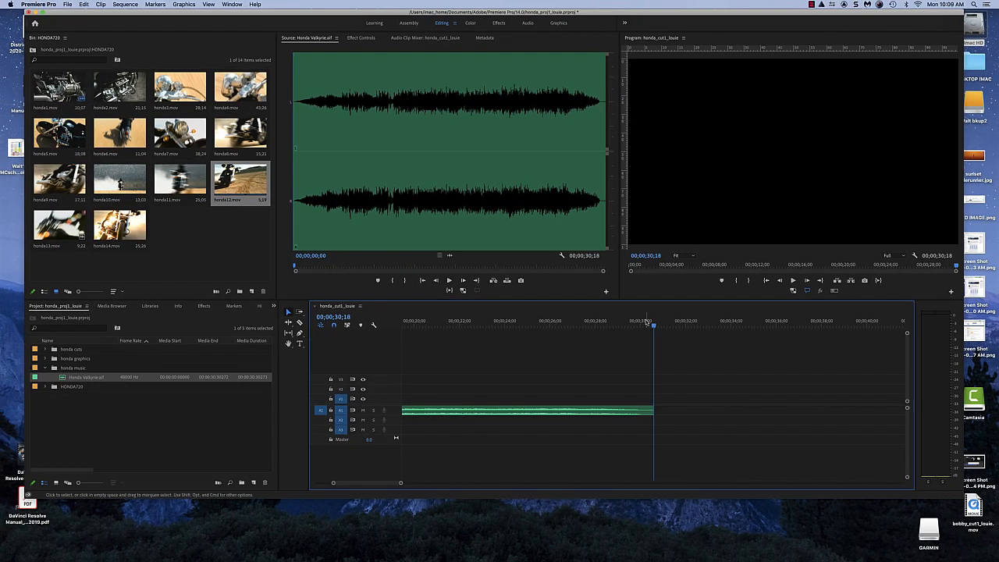
# - Check the tail of the music clip in the sequence and return the playhead to 00;00;00;00
pyautogui.moveTo(653, 324); pyautogui.dragTo(645, 326)
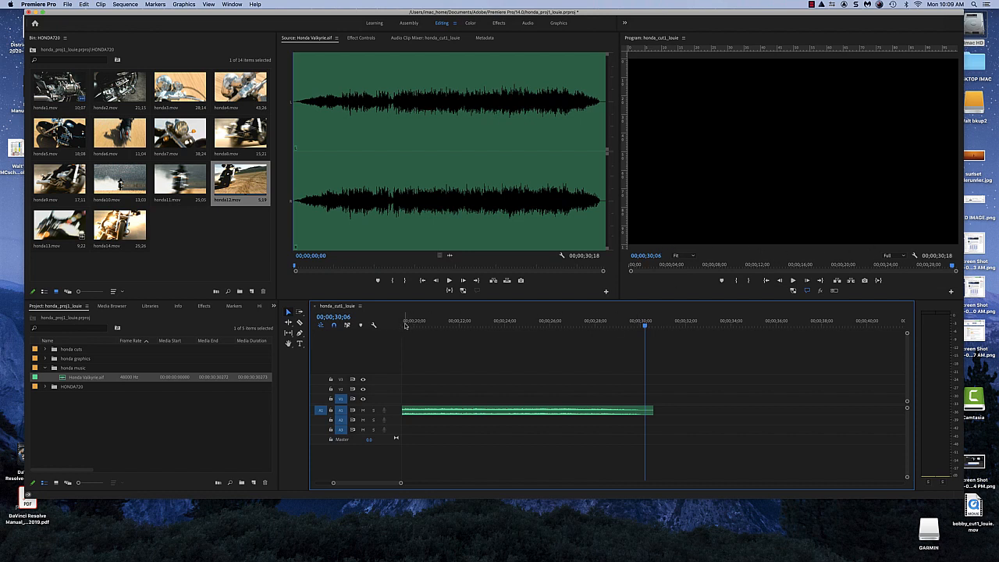
pyautogui.click(630, 268)
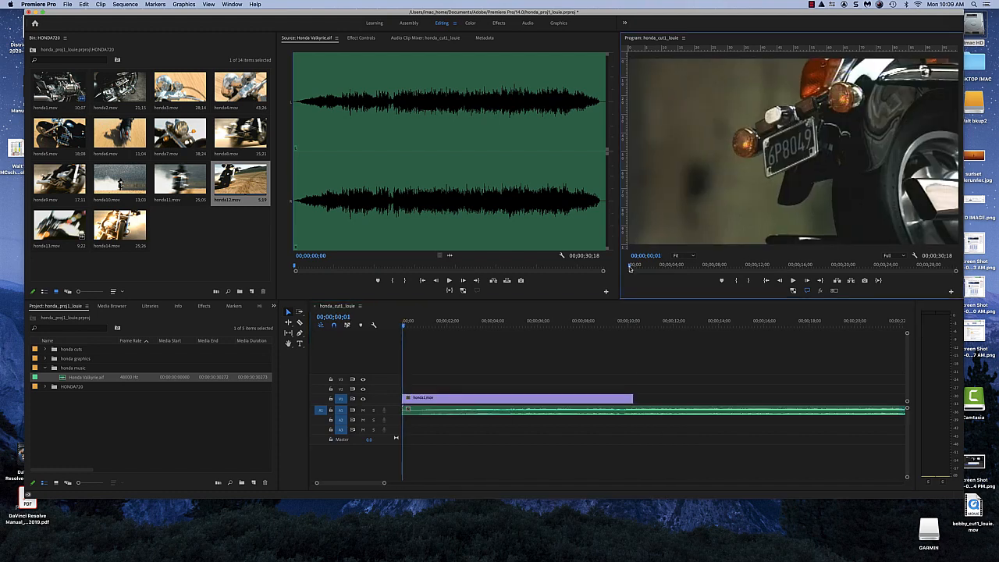
pyautogui.click(396, 329)
pyautogui.press('Home')
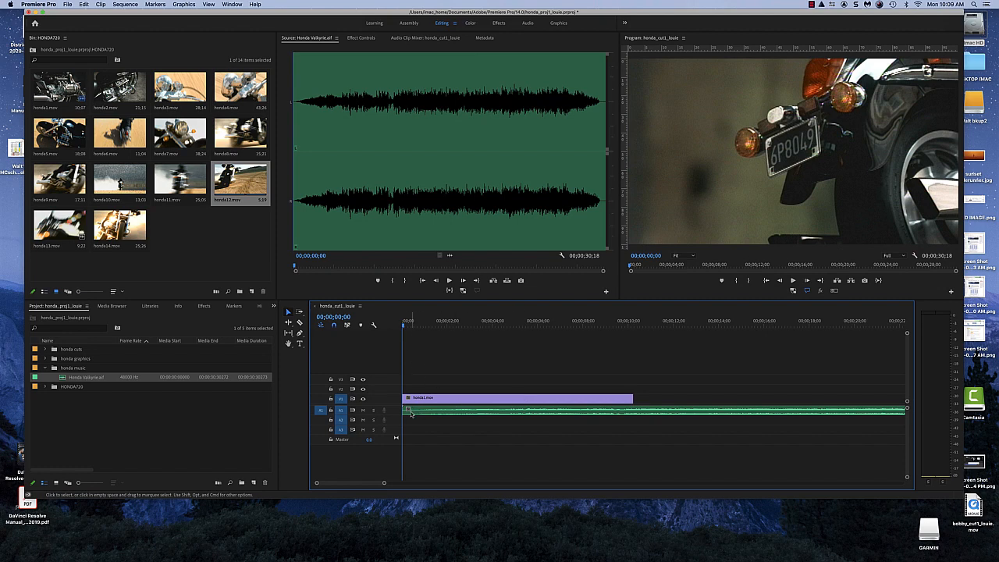
# - Play the opening with music, scrub past the end of honda1.mov and return to the sequence start
pyautogui.press('space')
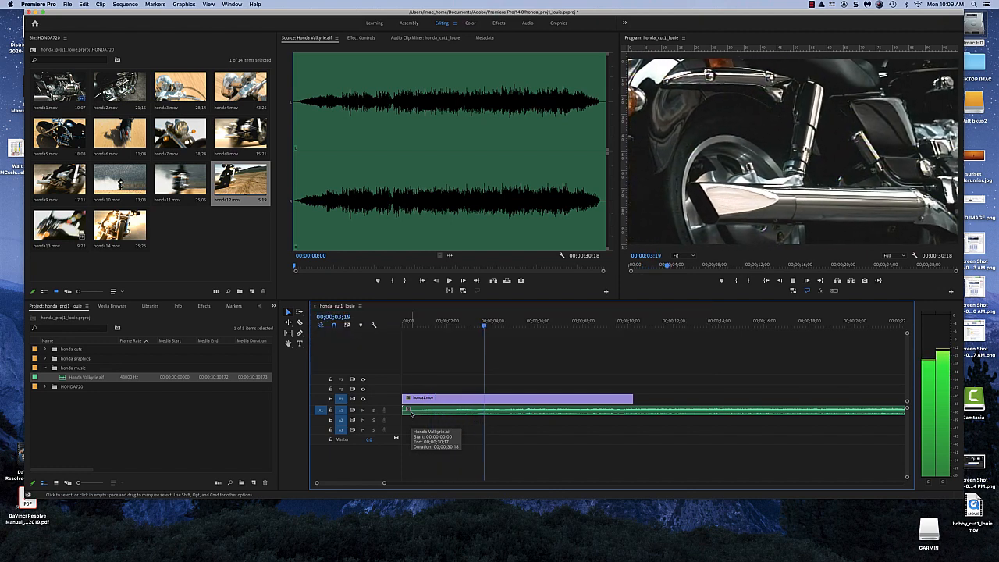
pyautogui.press('space')
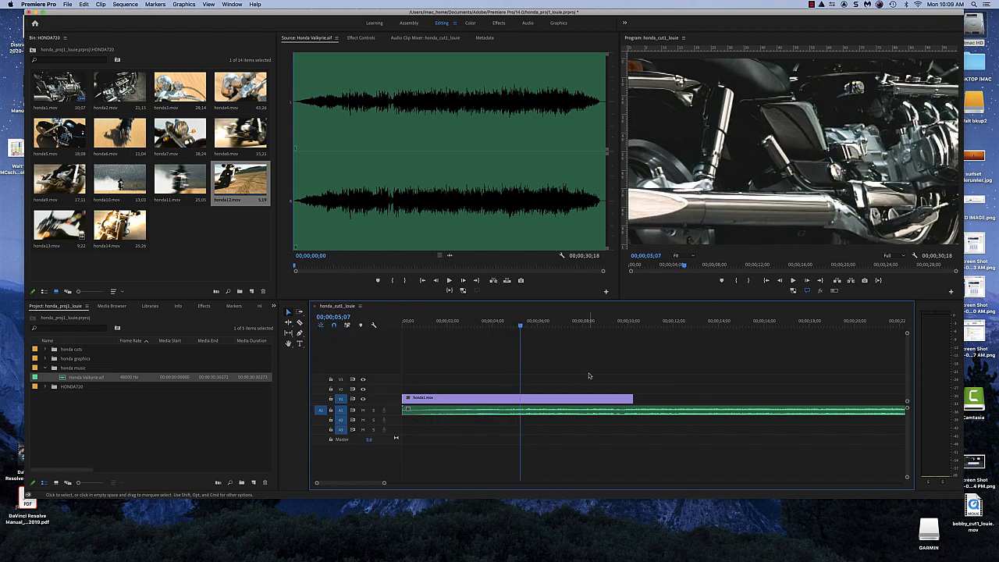
pyautogui.moveTo(556, 335); pyautogui.dragTo(629, 343)
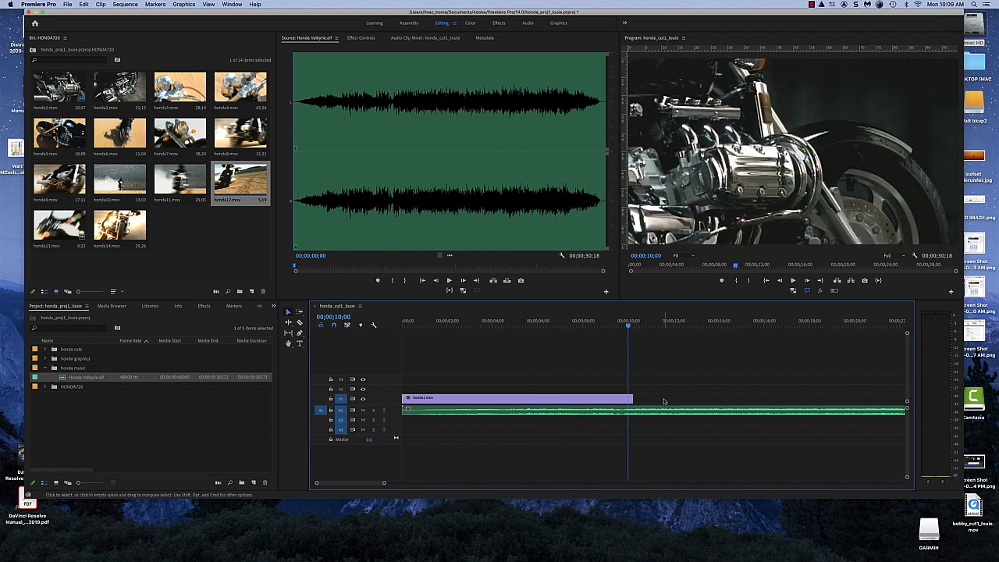
pyautogui.click(666, 324)
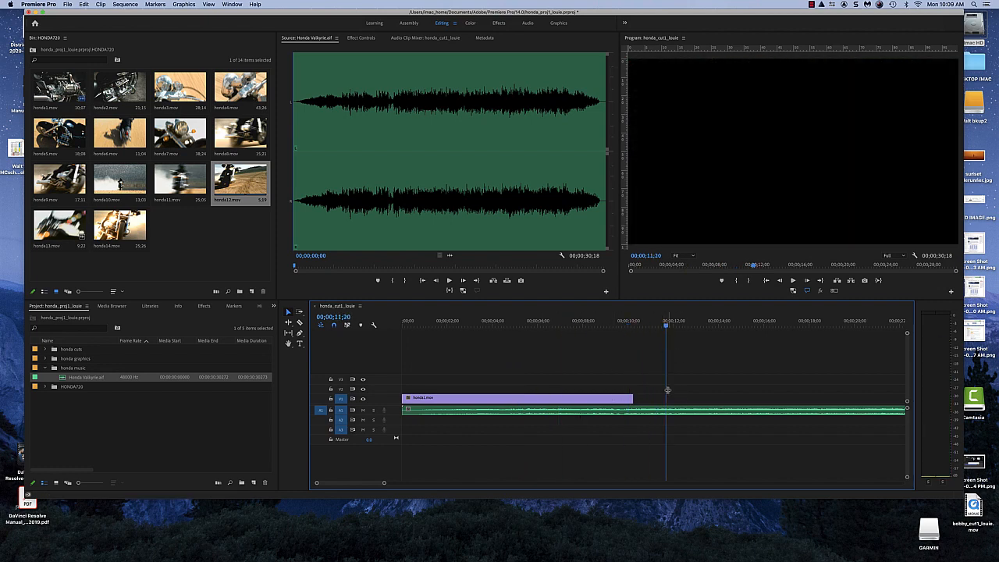
pyautogui.press('Home')
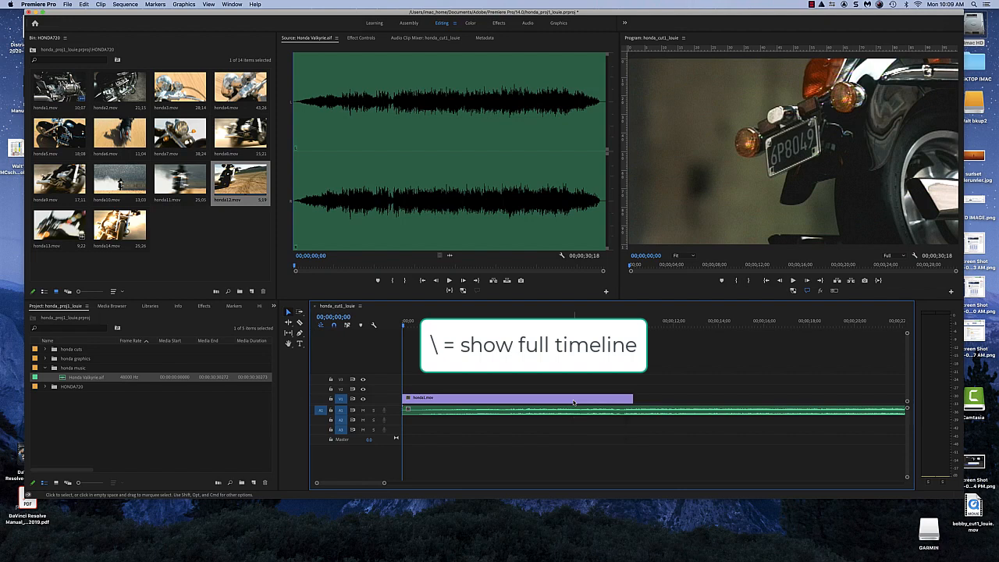
# - Fit the whole sequence in the timeline and play its opening to find the musical beat, placing the playhead at 00;00;03;04
pyautogui.press('\\')
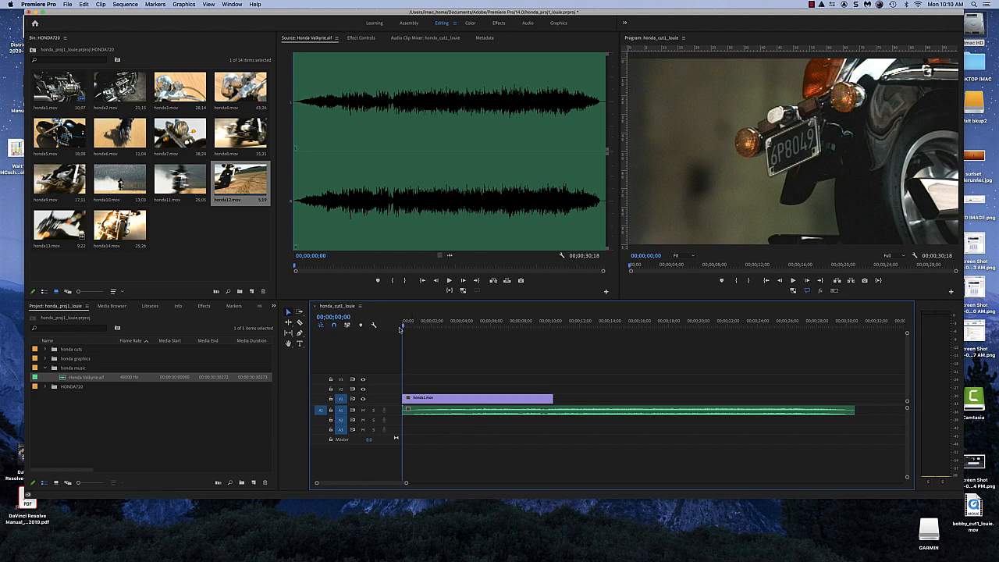
pyautogui.press('space')
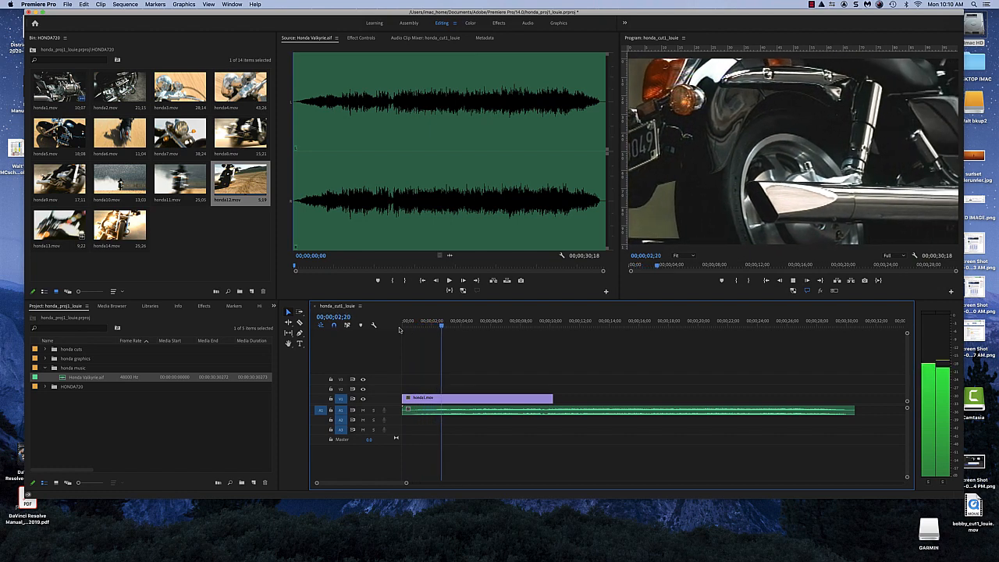
pyautogui.press('space')
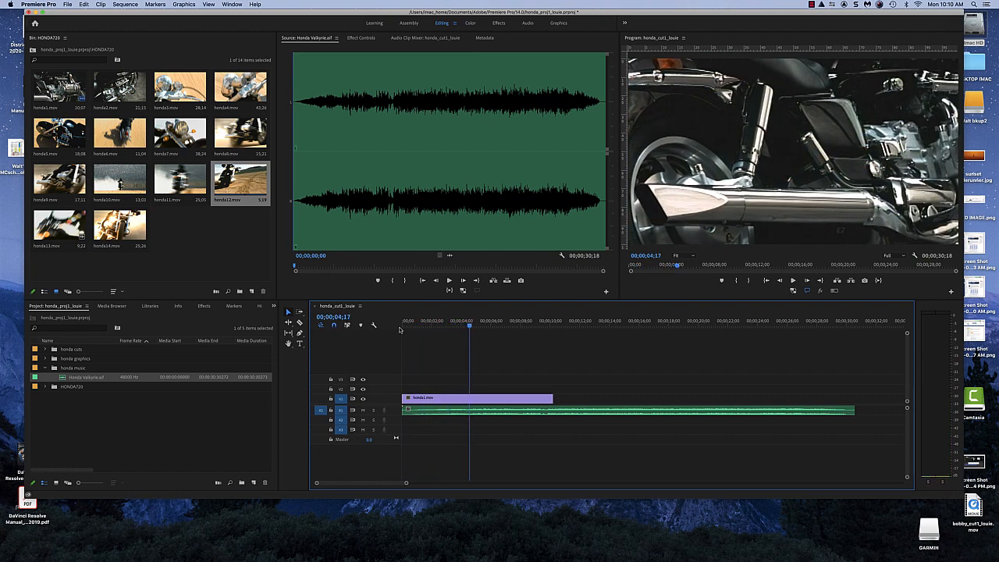
pyautogui.moveTo(466, 326); pyautogui.dragTo(430, 337)
pyautogui.press('space')
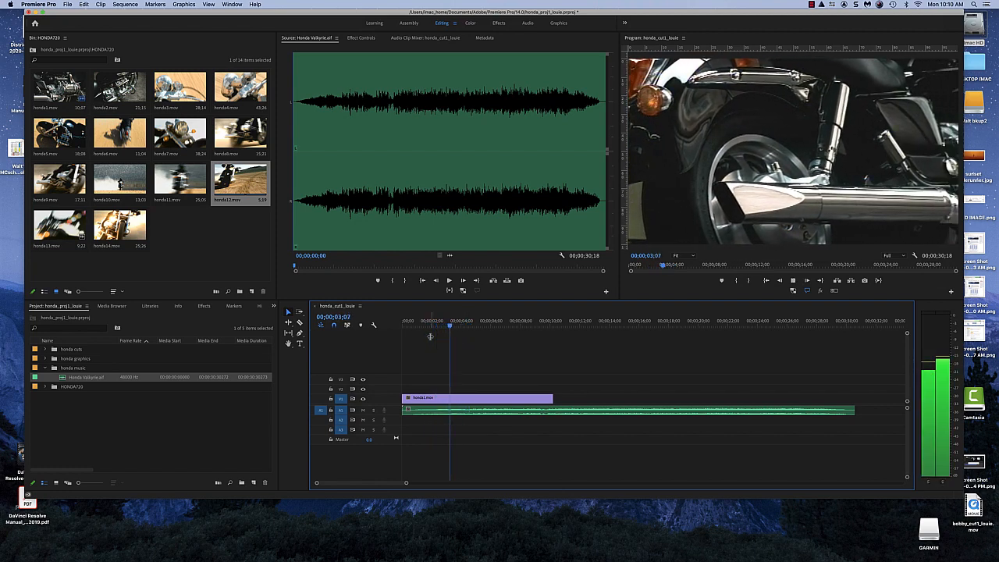
pyautogui.press('space')
pyautogui.moveTo(455, 328); pyautogui.dragTo(448, 334)
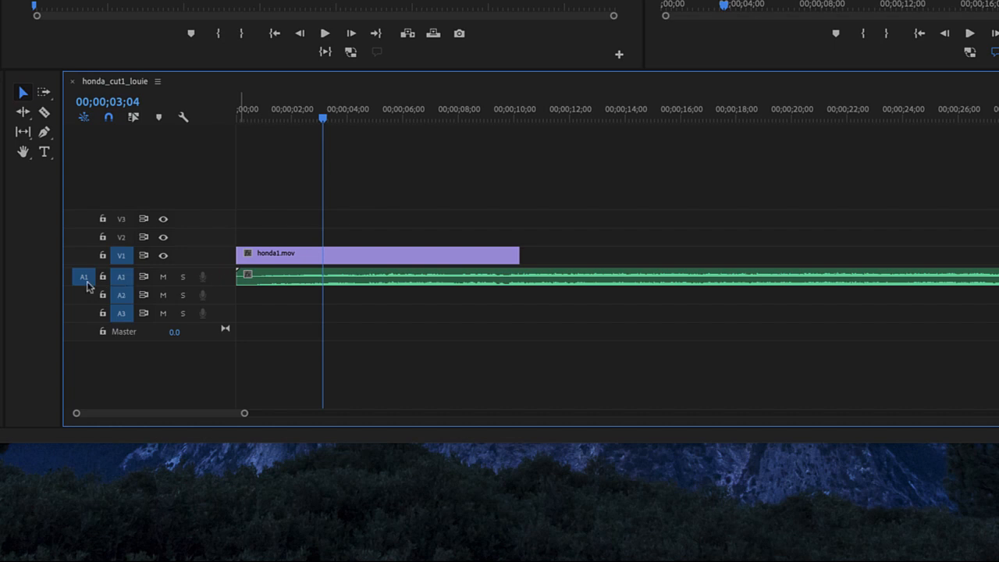
# - Expand audio track A1 to show the waveform, replay from 00;00;02;04 and park the playhead at 00;00;03;08
pyautogui.doubleClick(219, 279)
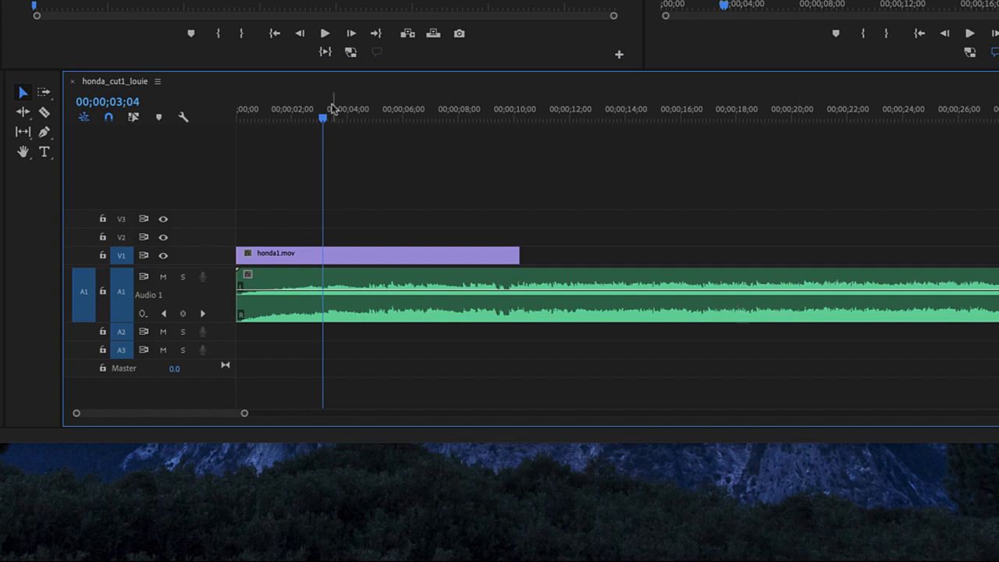
pyautogui.moveTo(324, 117); pyautogui.dragTo(296, 122)
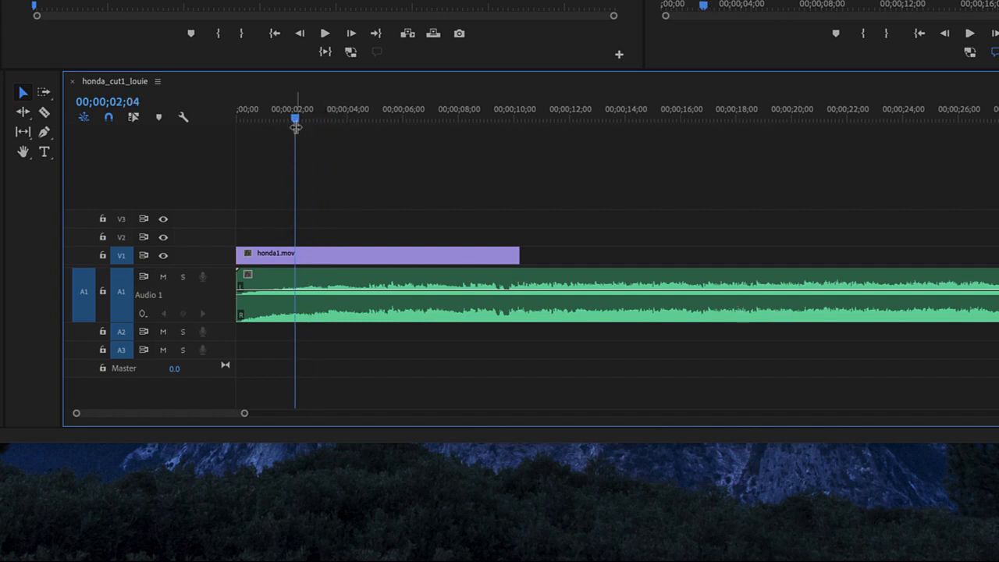
pyautogui.press('space')
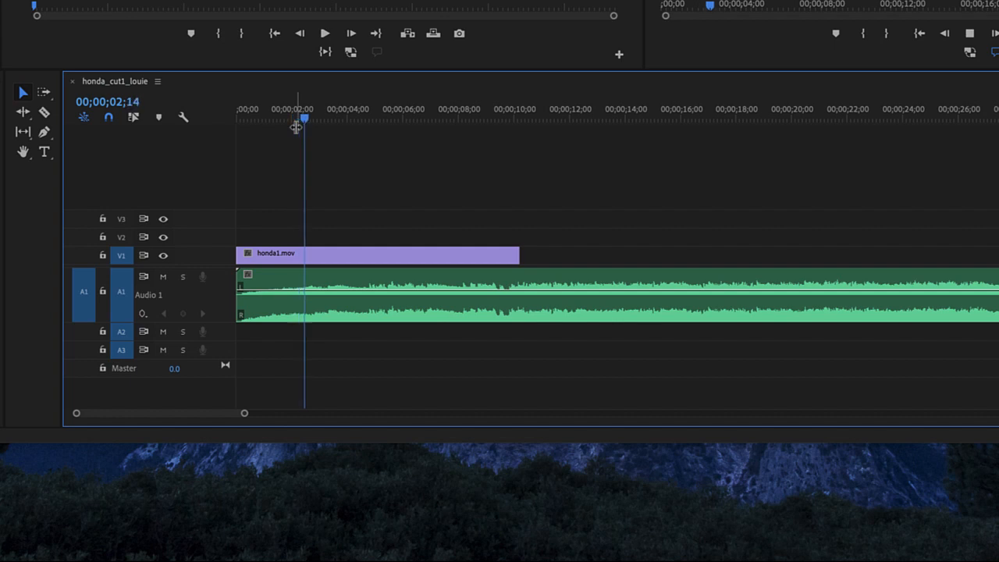
pyautogui.press('space')
pyautogui.moveTo(333, 125); pyautogui.dragTo(327, 123)
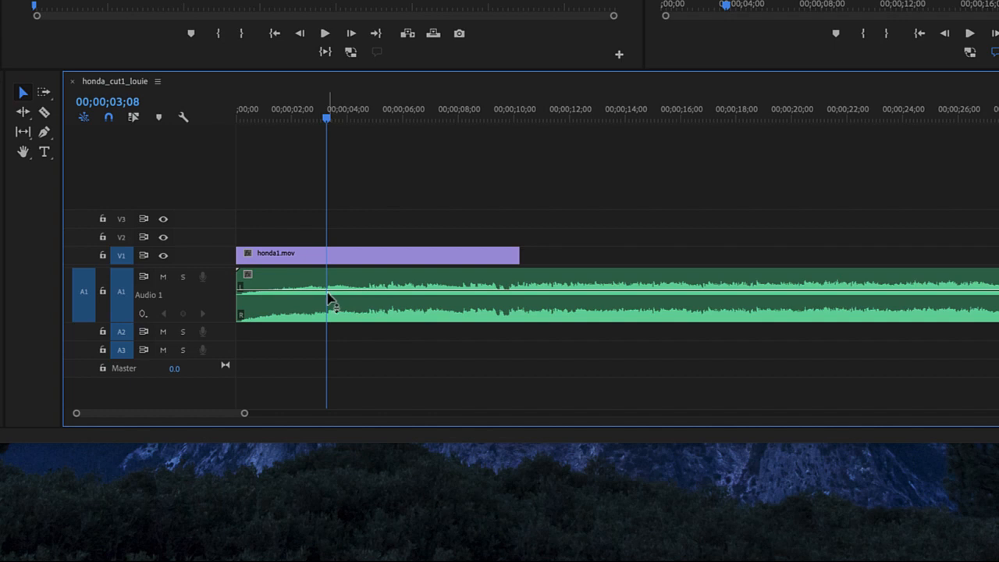
# - Step frame by frame around the music beat and mark a sequence In point at 00;00;03;07
pyautogui.moveTo(328, 298)
pyautogui.press('Left')
pyautogui.press('Left')
pyautogui.press('Left')
pyautogui.press('Left')
pyautogui.press('Left')
pyautogui.press('Left')
pyautogui.press('Left')
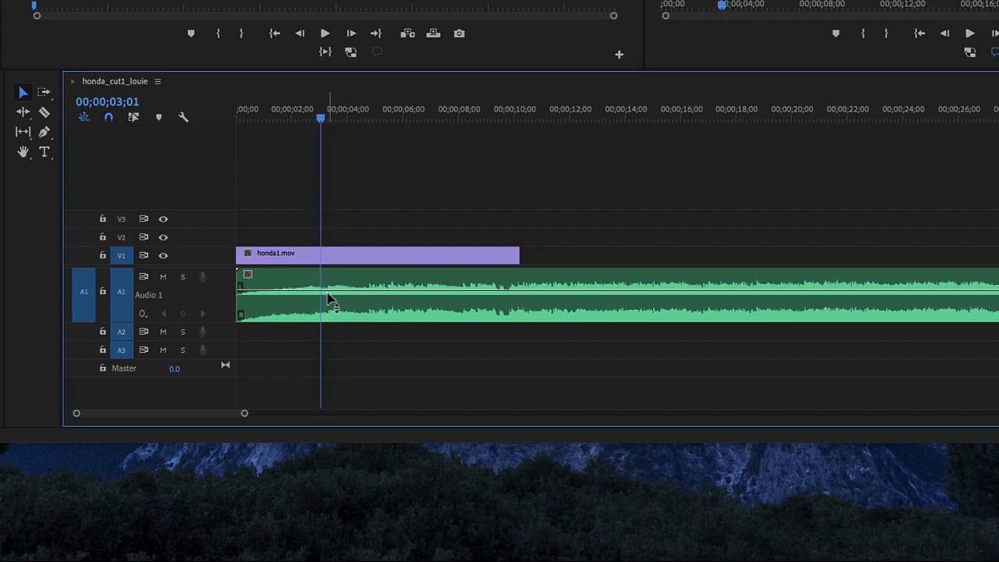
pyautogui.press('Left')
pyautogui.press('Left')
pyautogui.press('Right')
pyautogui.press('Right')
pyautogui.press('Right')
pyautogui.press('Right')
pyautogui.press('Right')
pyautogui.press('Right')
pyautogui.press('Right')
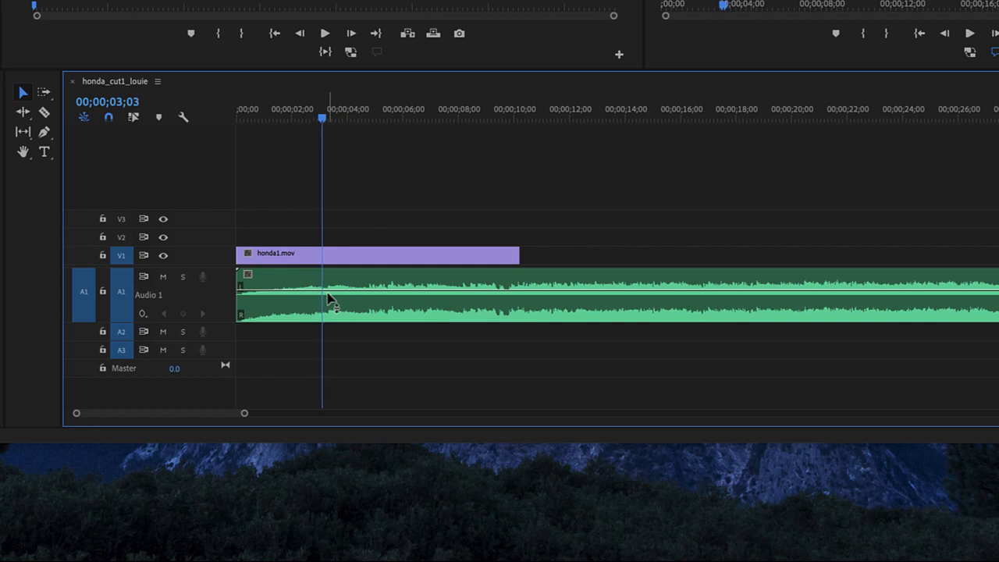
pyautogui.press('Right')
pyautogui.press('Right')
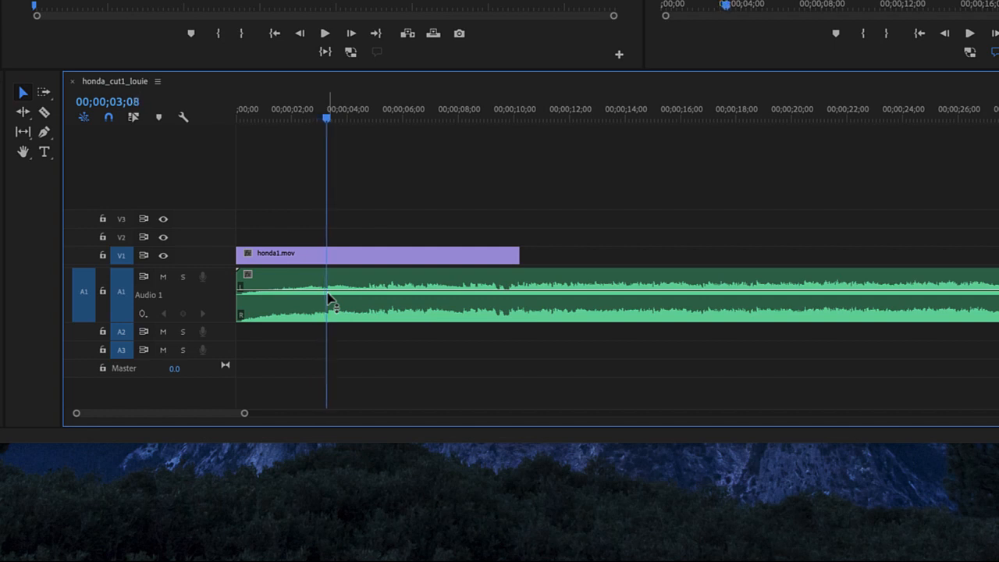
pyautogui.press('Right')
pyautogui.press('Right')
pyautogui.press('Right')
pyautogui.press('Left')
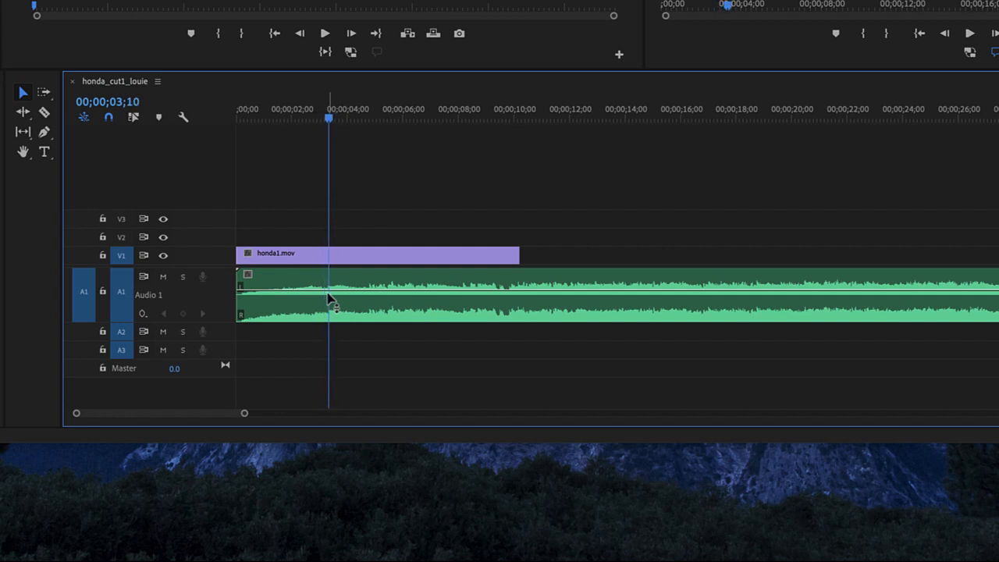
pyautogui.press('Left')
pyautogui.press('Left')
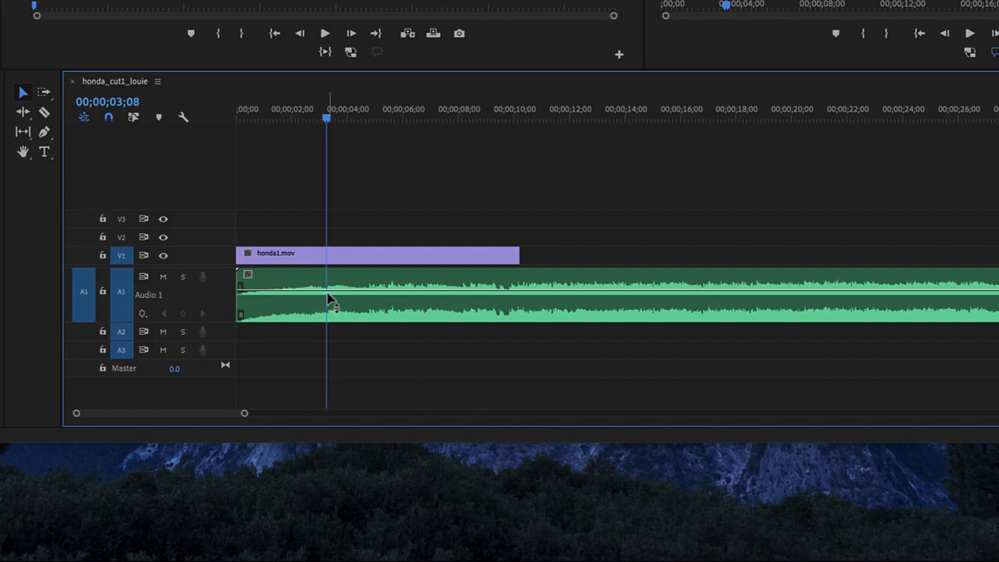
pyautogui.press('Right')
pyautogui.press('Left')
pyautogui.press('Left')
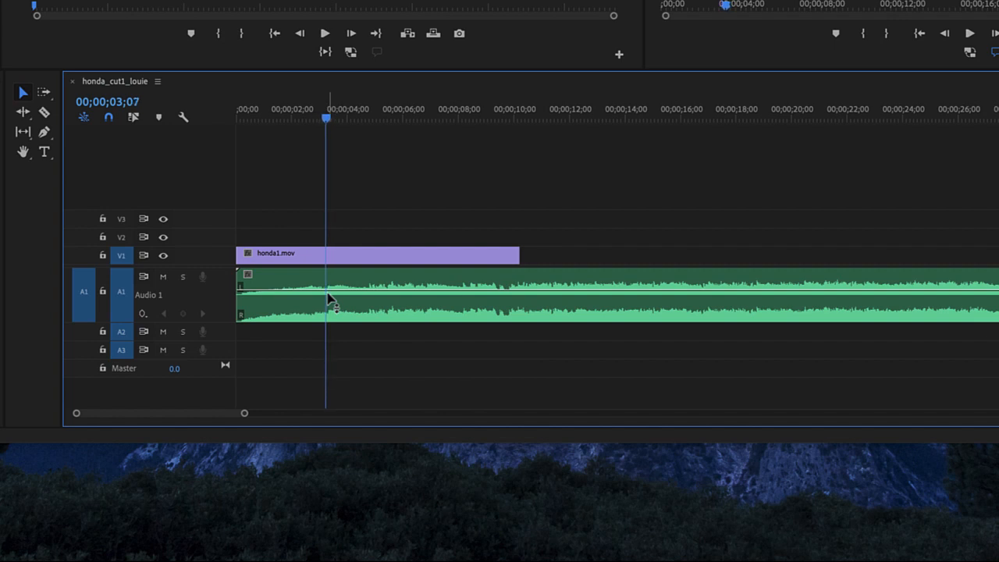
pyautogui.press('Right')
pyautogui.press('Left')
pyautogui.press('i')
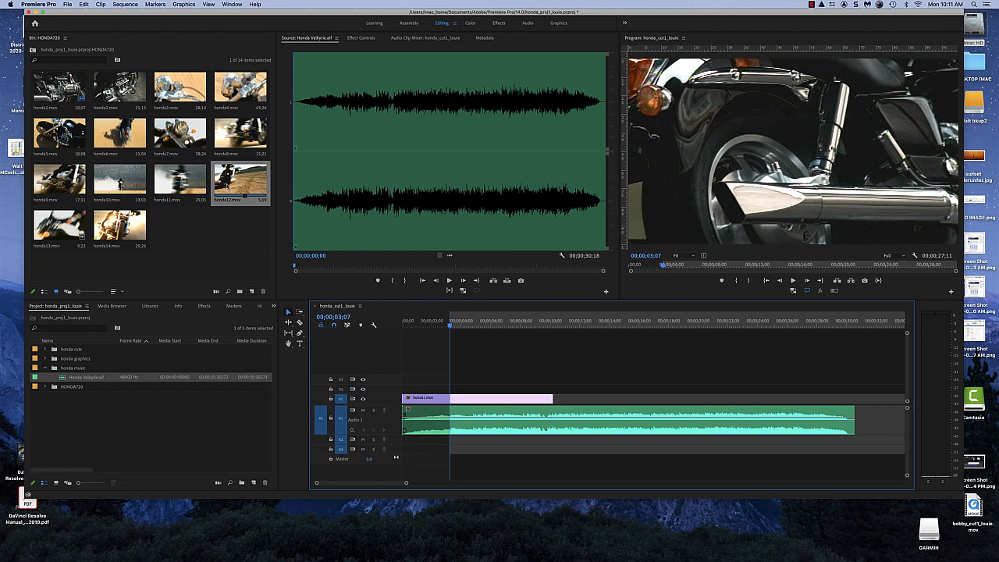
# - Open honda14.mov in the Source monitor and preview the ride from 00;16;37;09
pyautogui.click(121, 225)
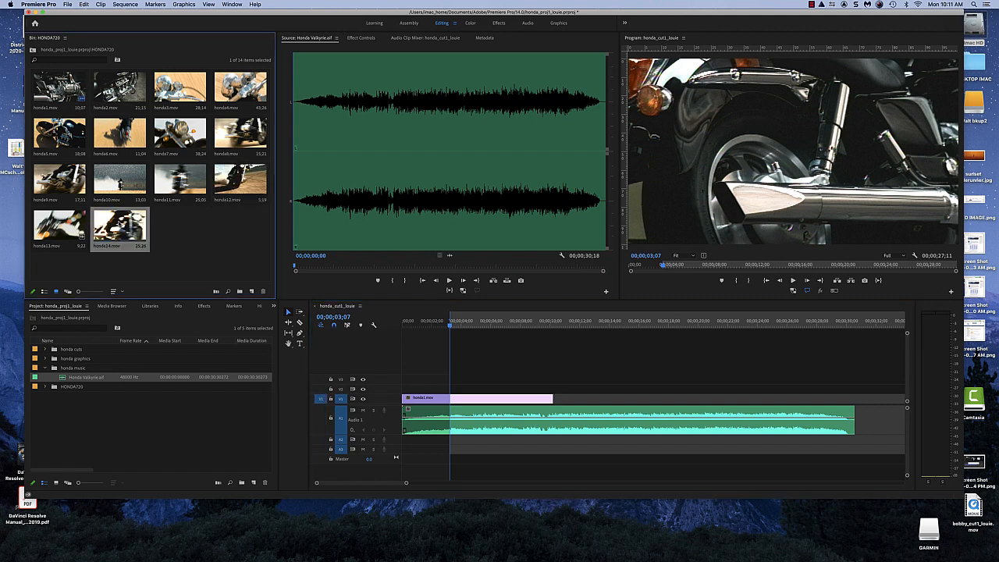
pyautogui.doubleClick(121, 225)
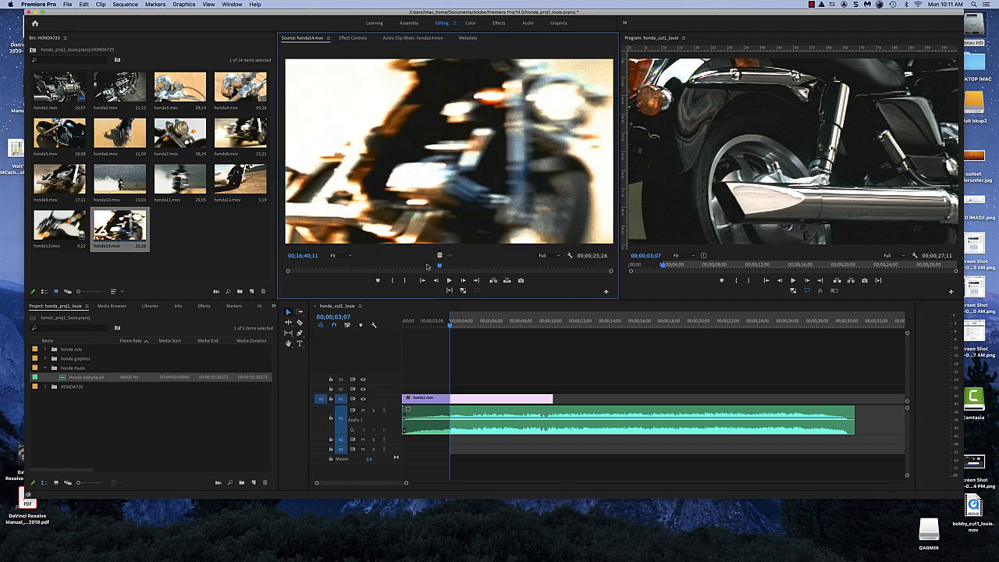
pyautogui.moveTo(401, 270)
pyautogui.mouseDown()
pyautogui.moveTo(389, 268)
pyautogui.moveTo(406, 272)
pyautogui.mouseUp()
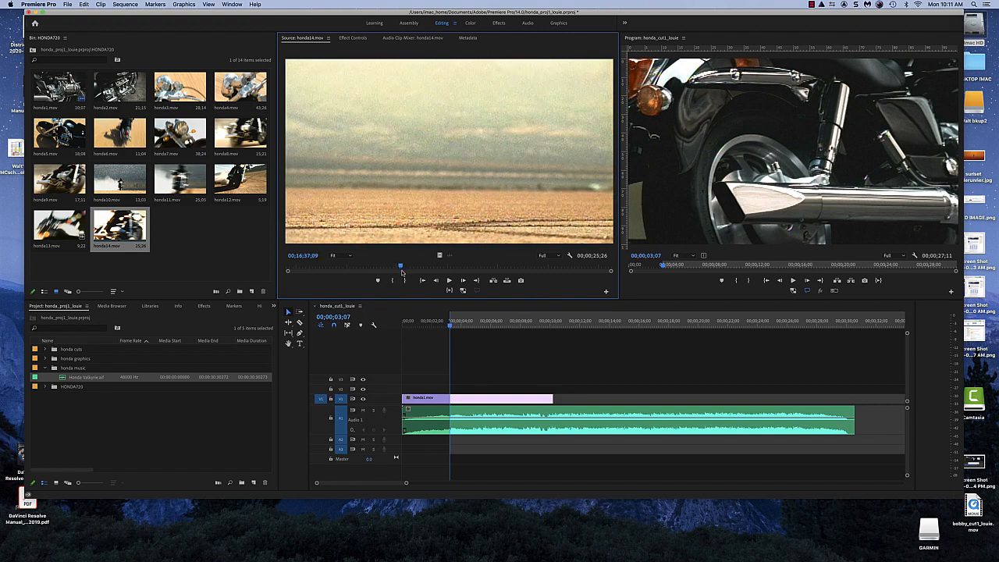
pyautogui.press('space')
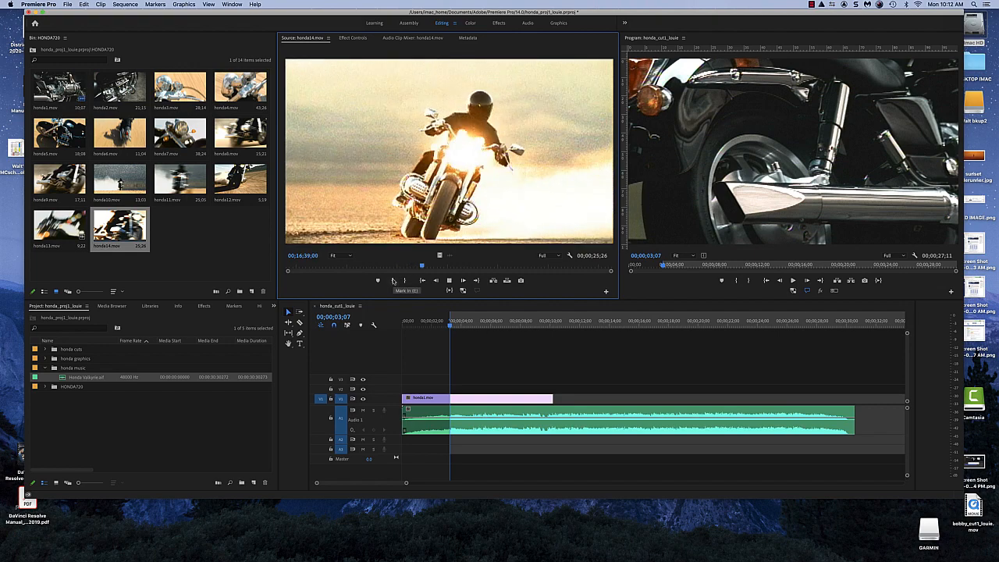
pyautogui.press('space')
# - Play honda14.mov from its start and mark a source In point at 00;16;31;05, just before the motorcycle enters
pyautogui.press('Home')
pyautogui.press('space')
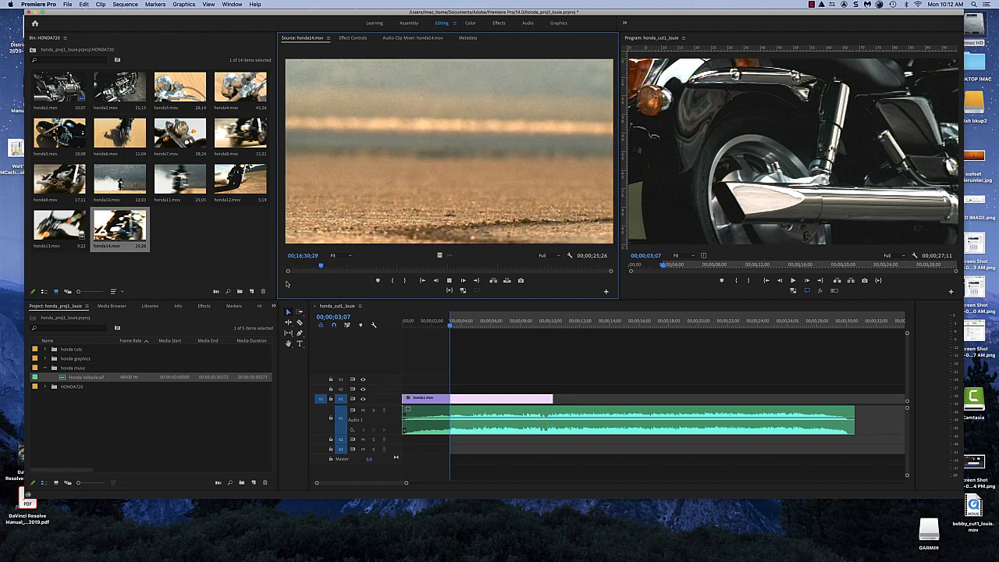
pyautogui.press('space')
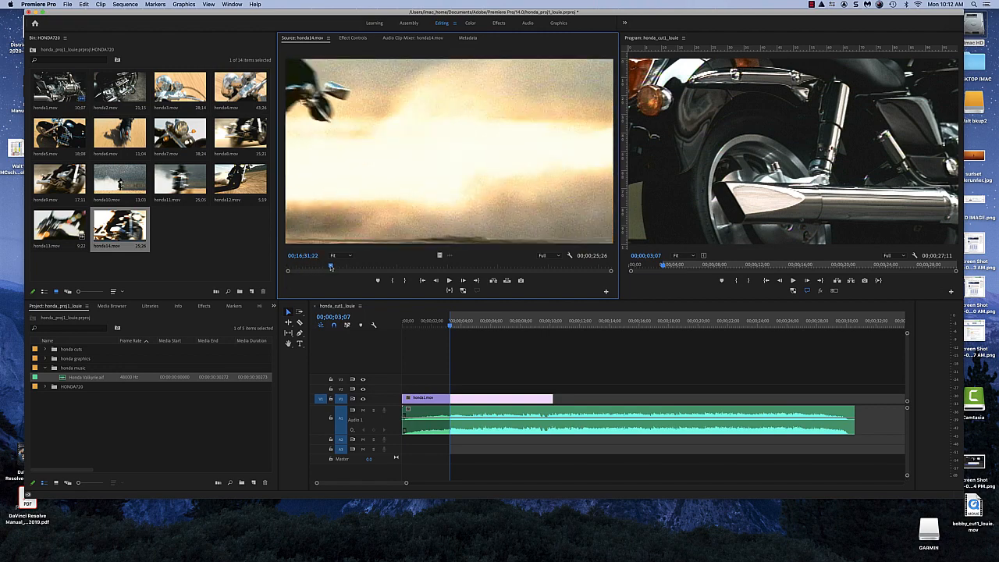
pyautogui.moveTo(330, 267); pyautogui.dragTo(325, 267)
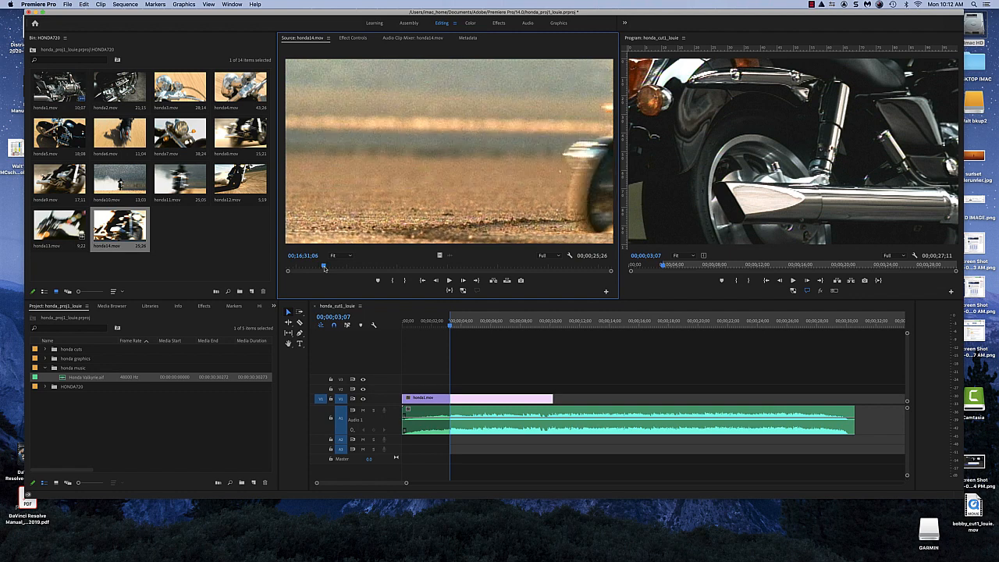
pyautogui.press('Left')
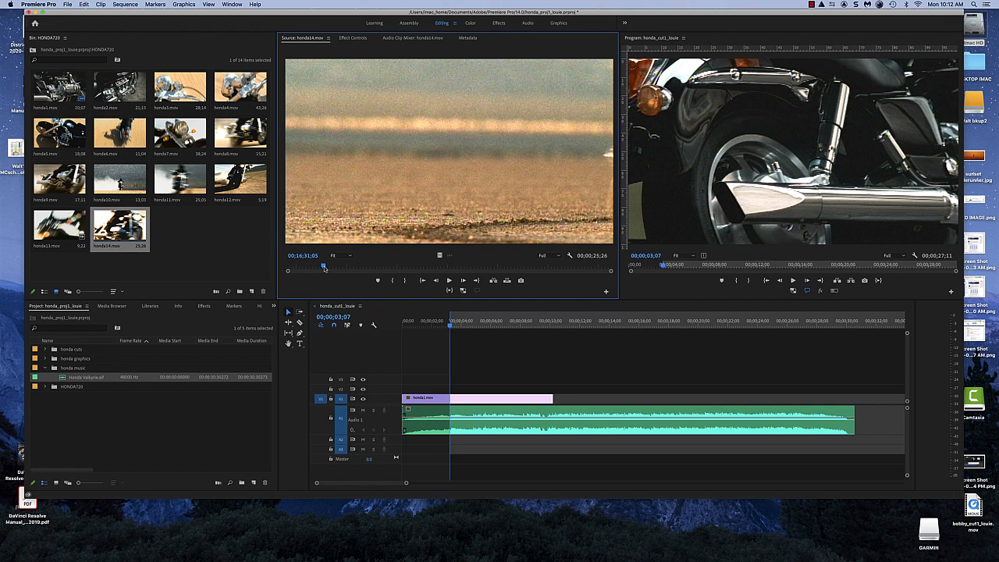
pyautogui.press('i')
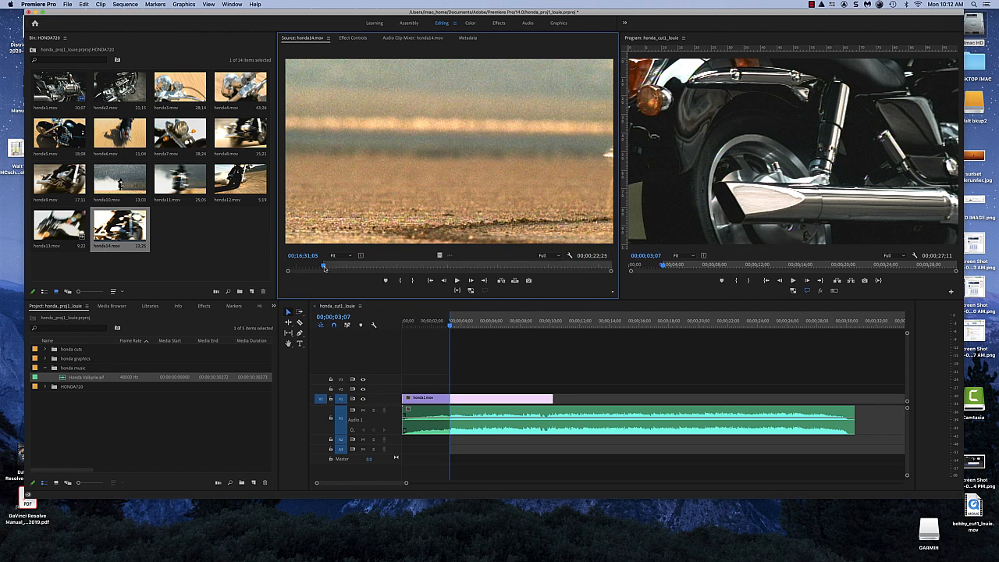
# - Play honda14.mov from the In point and mark a source Out point at 00;16;34;03
pyautogui.press('space')
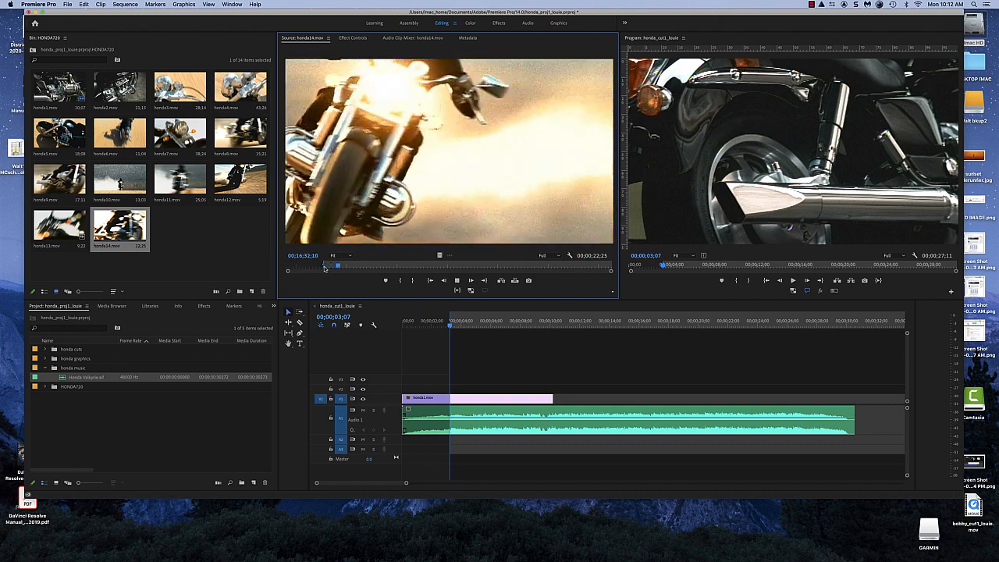
pyautogui.press('space')
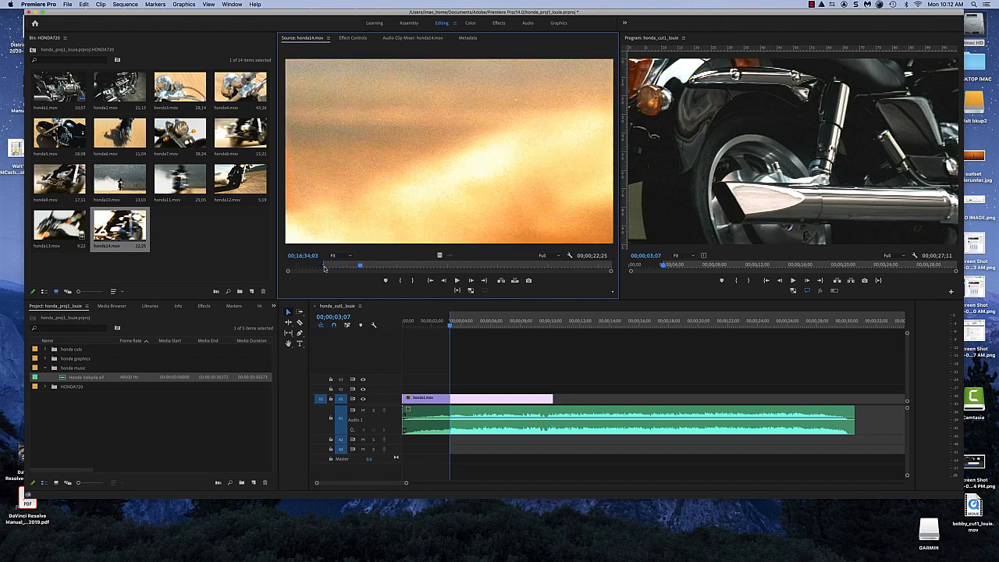
pyautogui.press('o')
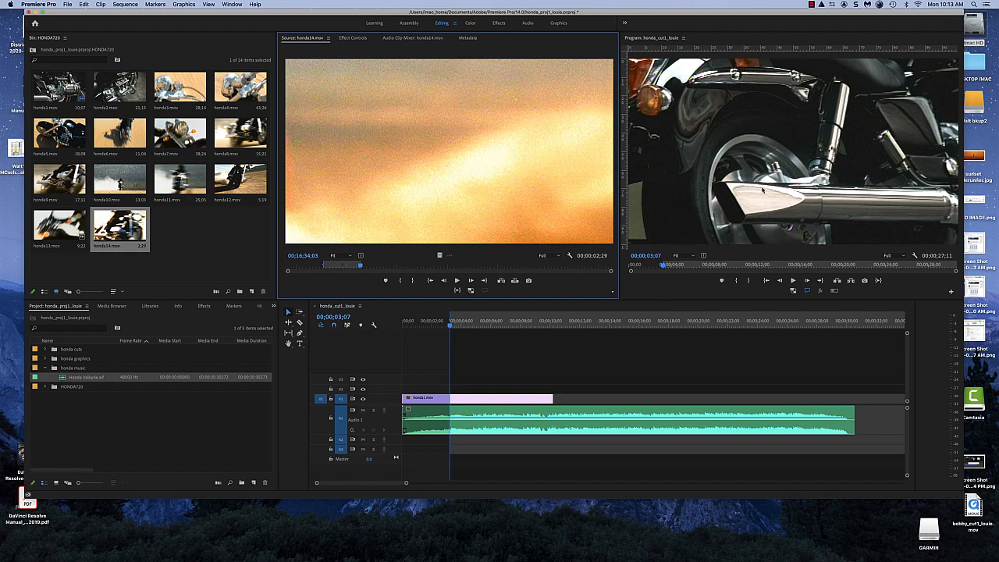
# - Try an overwrite edit of the marked honda14.mov section on V1 at 00;00;03;07 and play the sequence from its start
pyautogui.moveTo(663, 281); pyautogui.dragTo(663, 281)
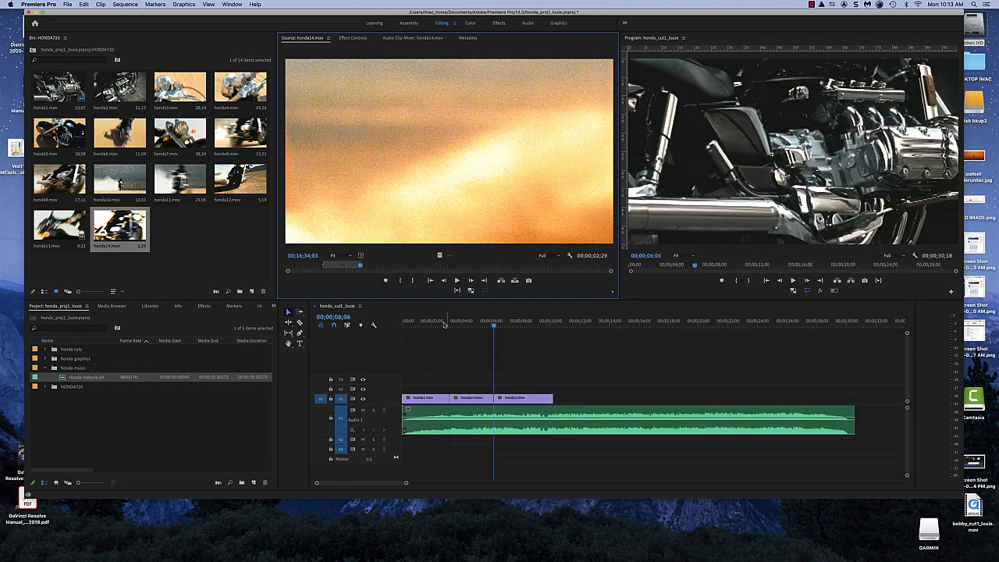
pyautogui.click(386, 338)
pyautogui.press('Home')
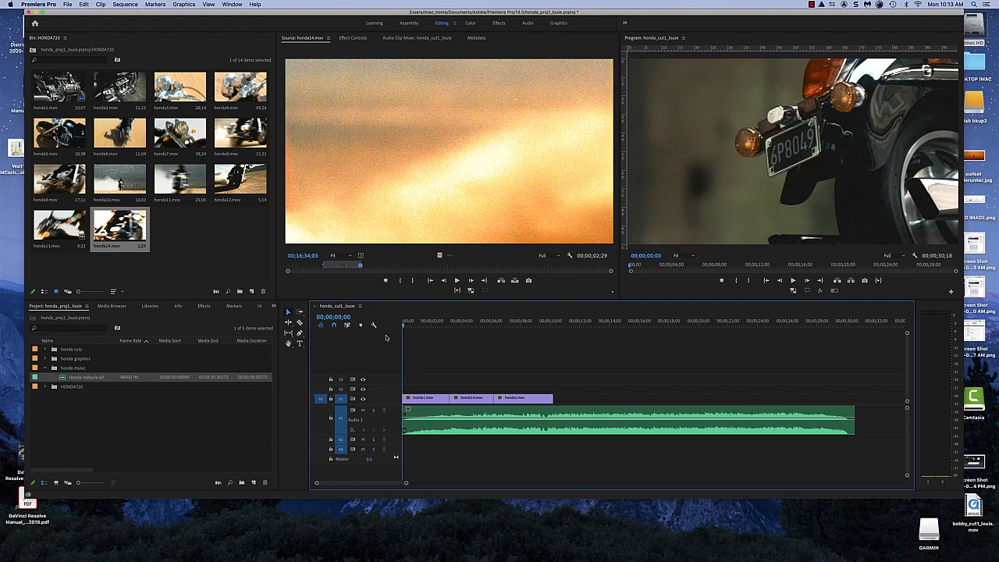
pyautogui.press('space')
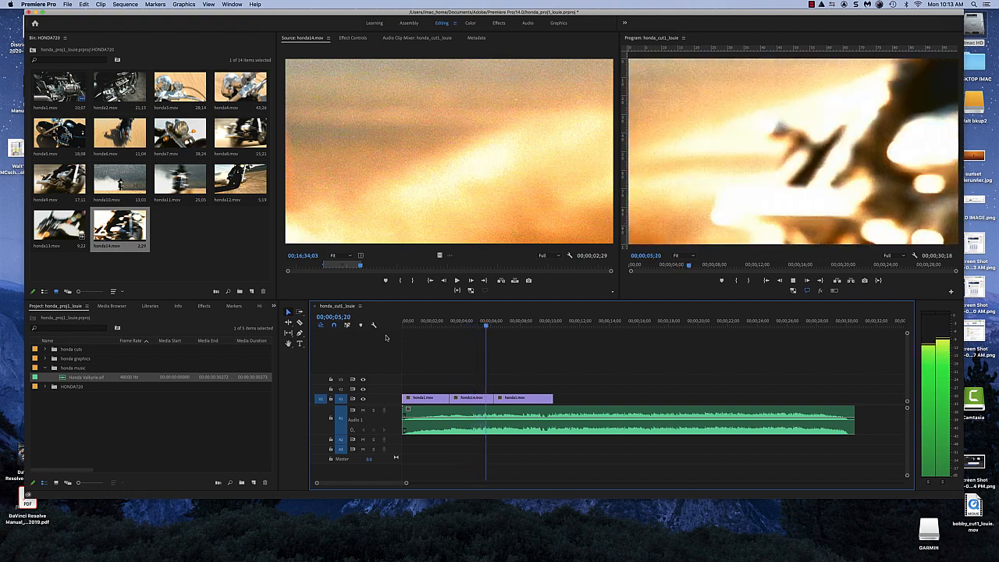
pyautogui.press('space')
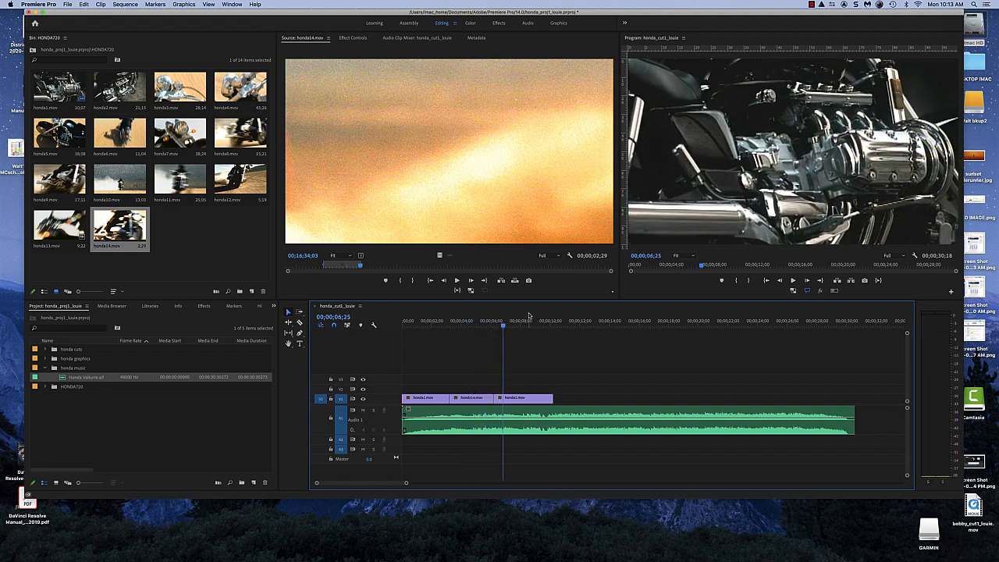
# - Replay the cut from honda1.mov to honda14.mov, including once from 00;00;00;17, to judge its timing against the music
pyautogui.click(443, 322)
pyautogui.press('space')
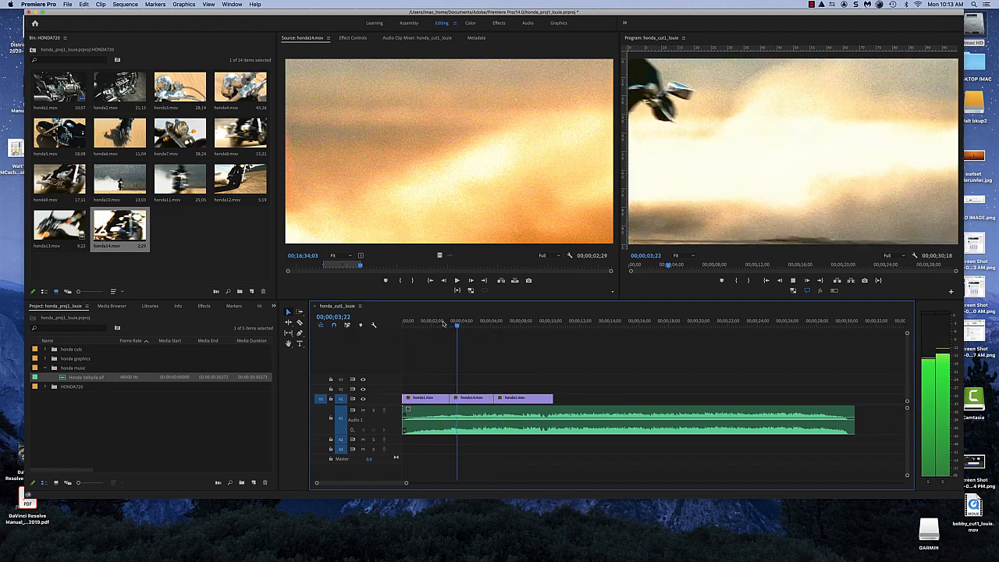
pyautogui.click(410, 328)
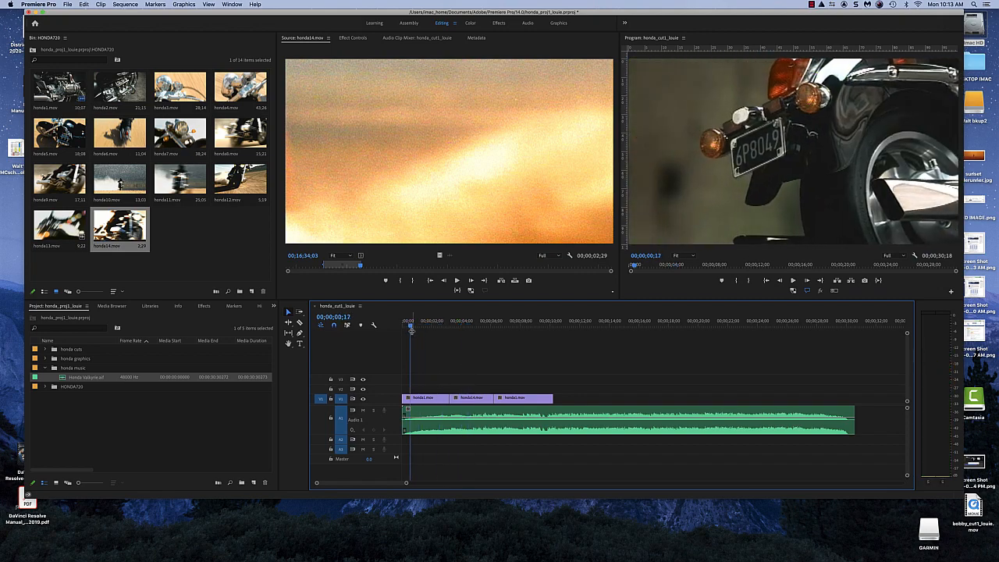
pyautogui.press('space')
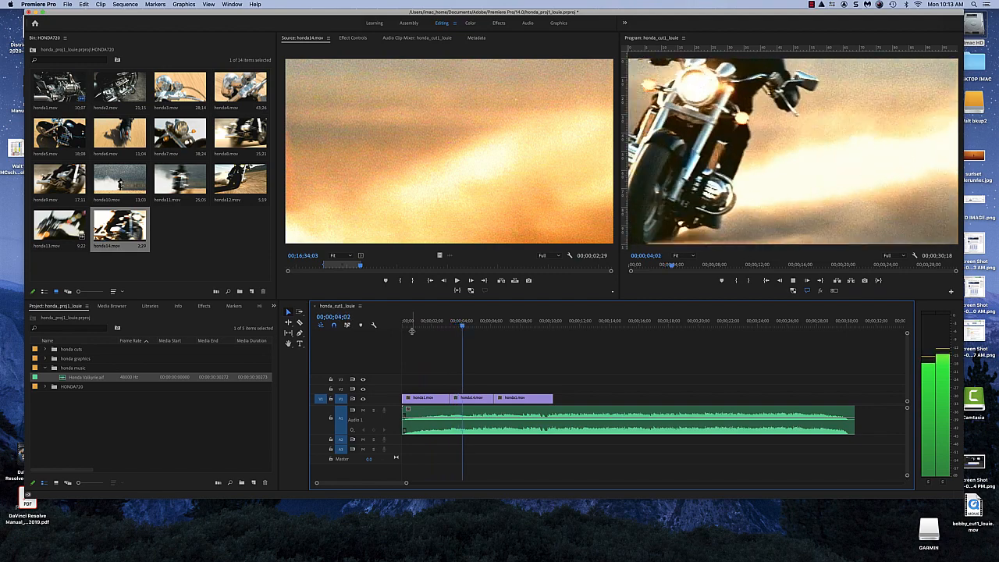
pyautogui.press('space')
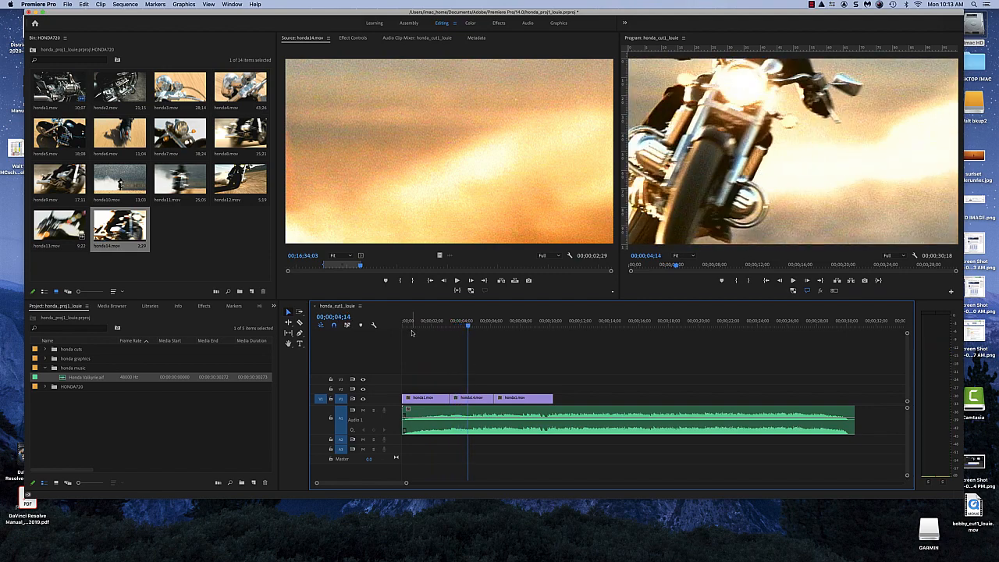
# - Undo the overwrite, move the sequence In point to 00;00;03;05 and overwrite the marked honda14.mov section there on V1
pyautogui.click(459, 327)
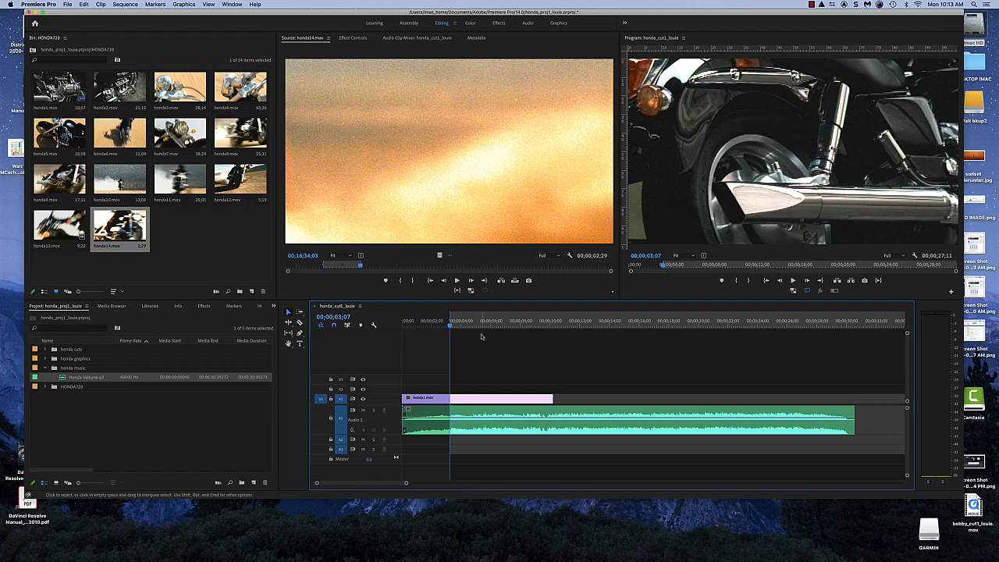
pyautogui.press('Left')
pyautogui.press('Left')
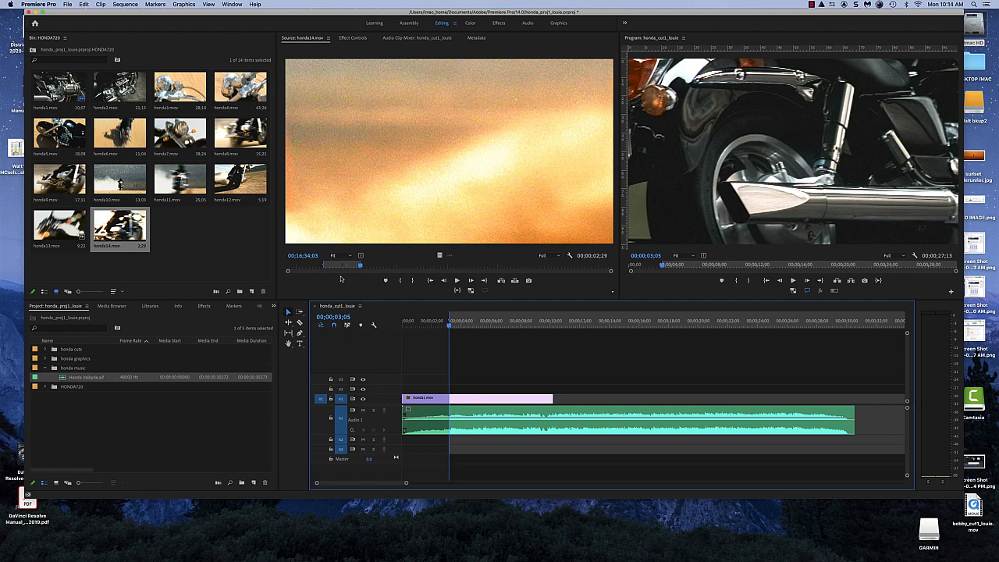
pyautogui.press('.')
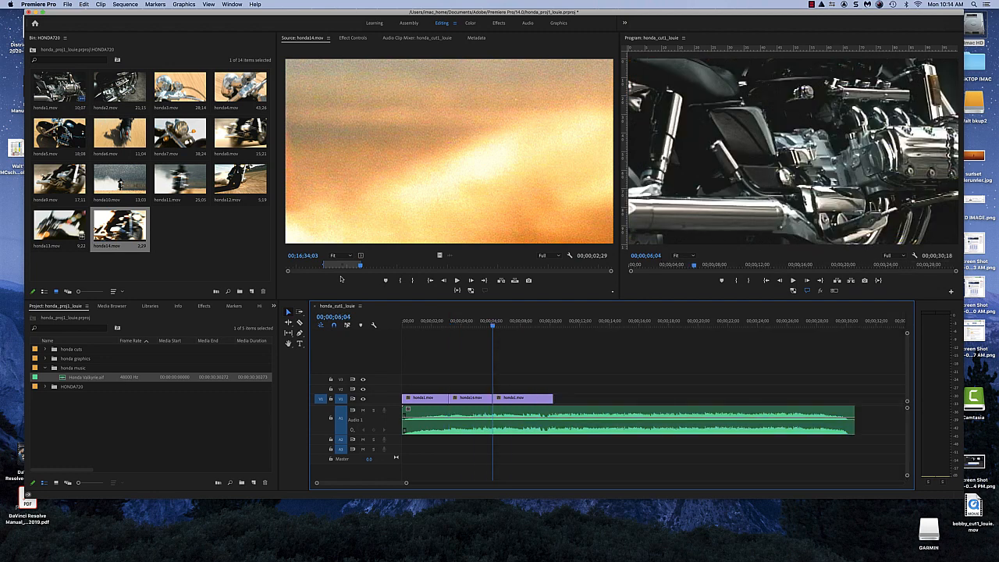
# - Play the sequence from honda1.mov through the honda14.mov shot to check the cuts against the music
pyautogui.click(411, 324)
pyautogui.press('space')
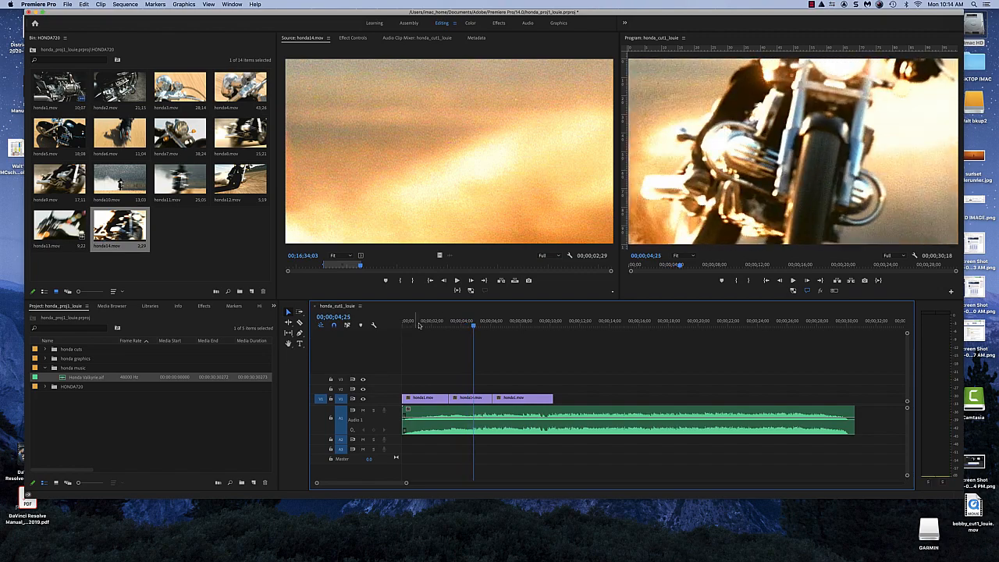
pyautogui.click(430, 324)
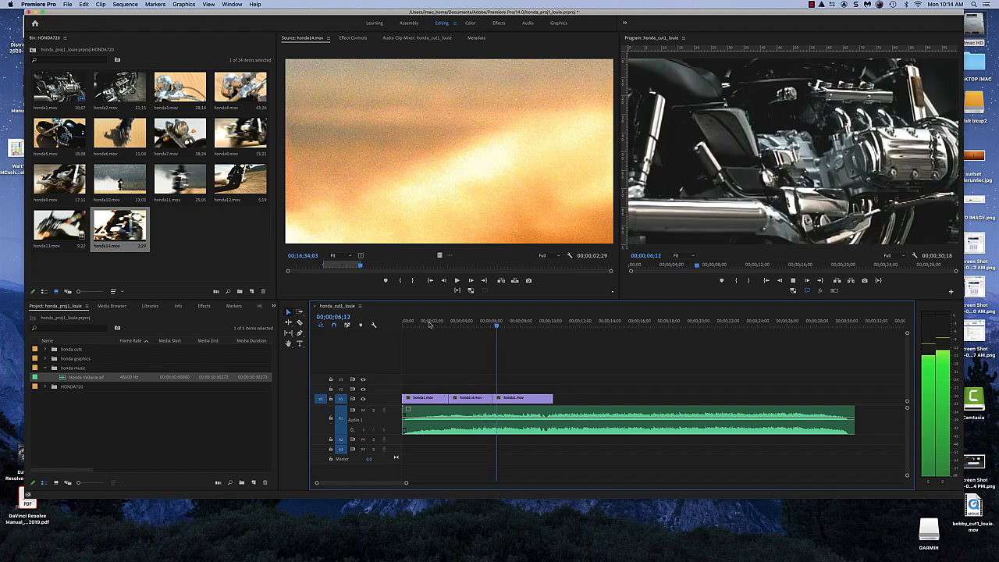
pyautogui.press('space')
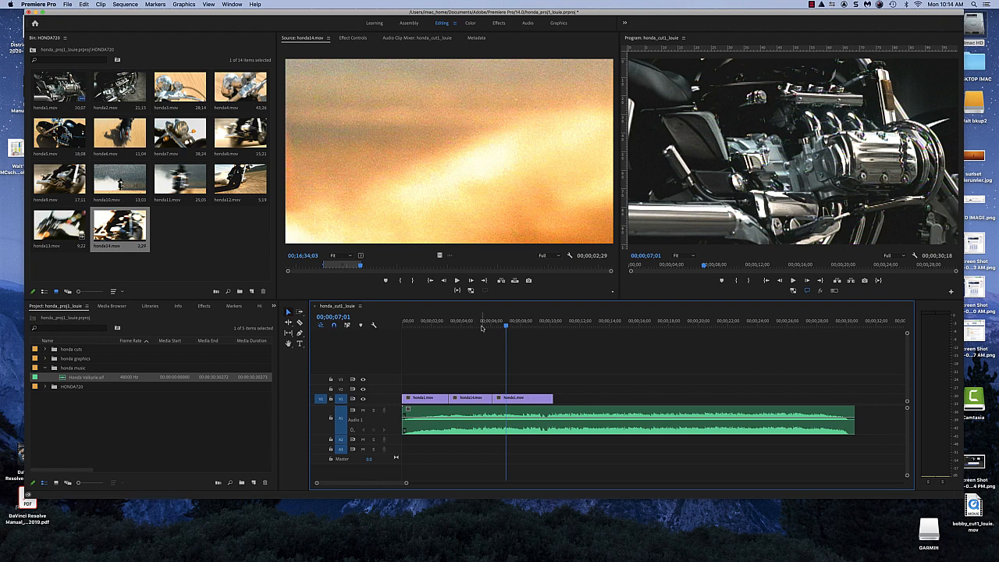
# - Replay from just before the honda14.mov cut, pausing on music beats, and mark a sequence Out point at 00;00;08;19
pyautogui.click(442, 326)
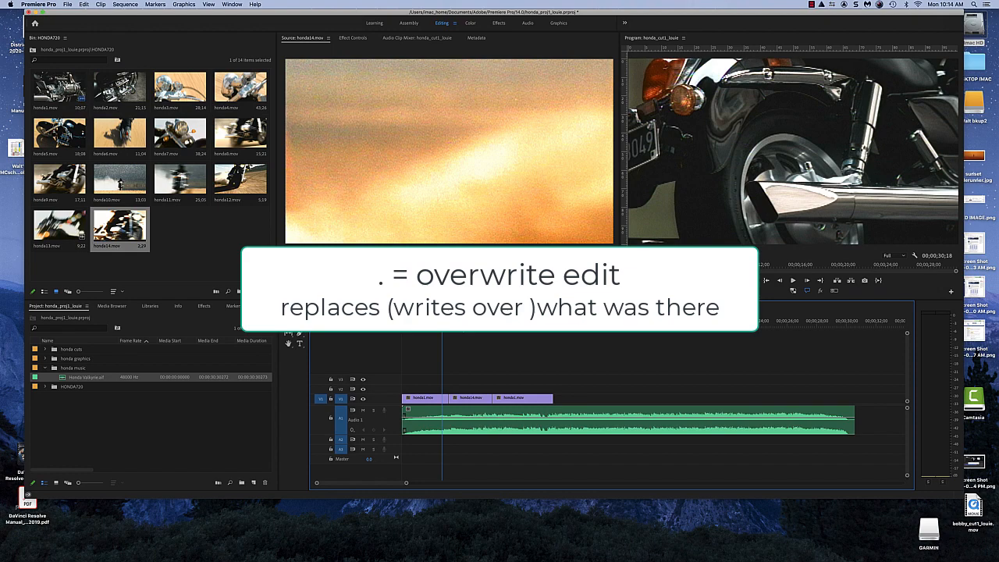
pyautogui.press('space')
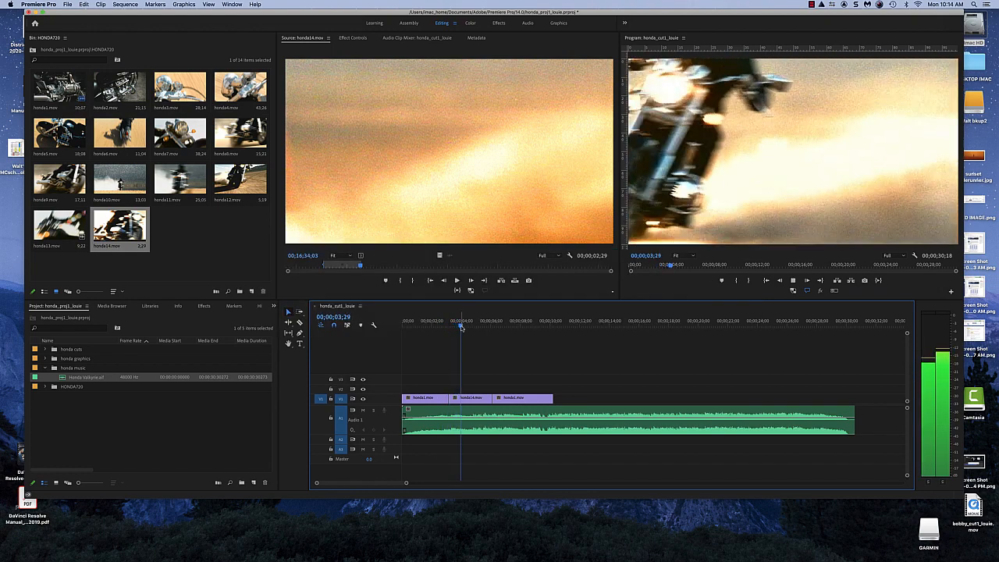
pyautogui.press('space')
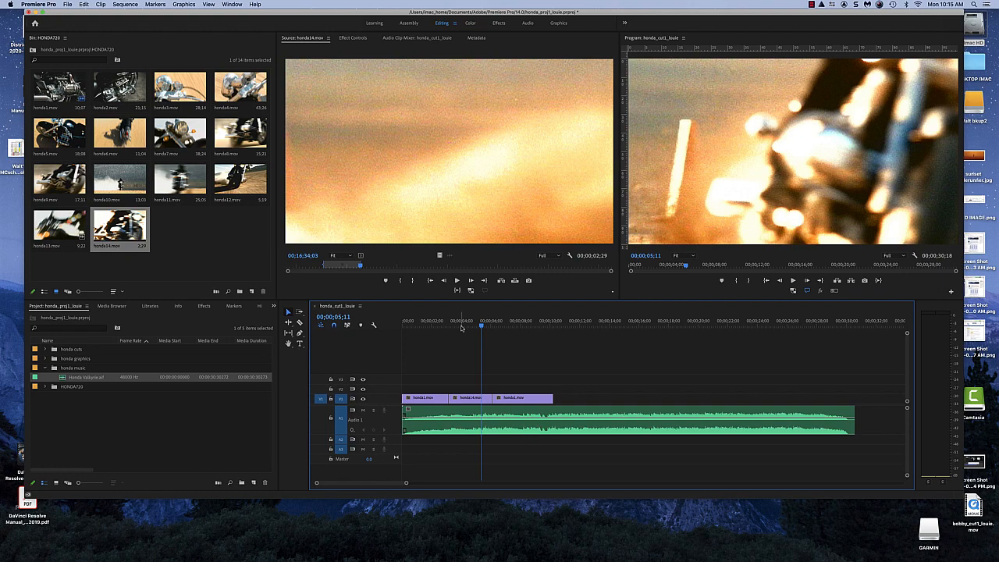
pyautogui.press('space')
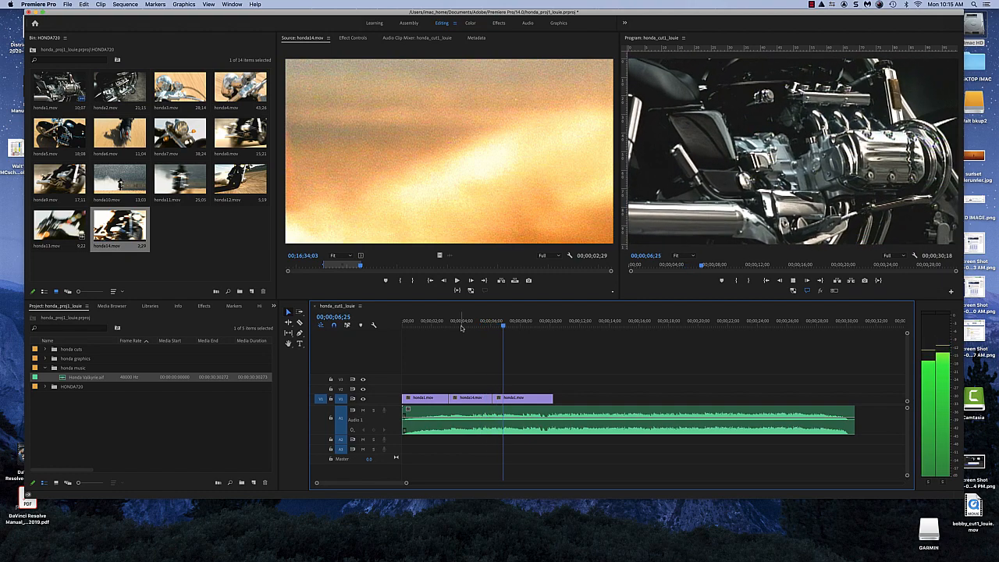
pyautogui.press('space')
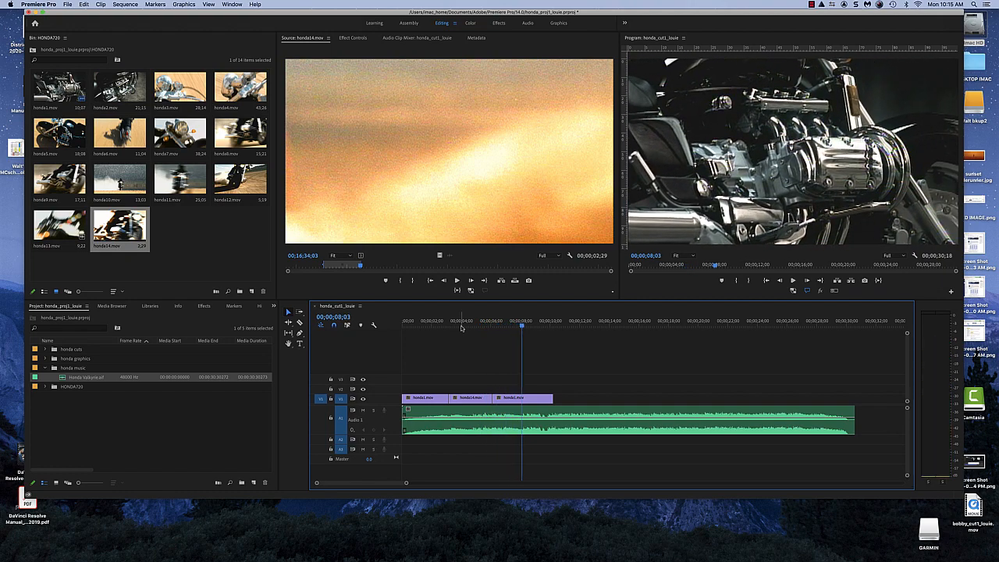
pyautogui.press('space')
pyautogui.press('space')
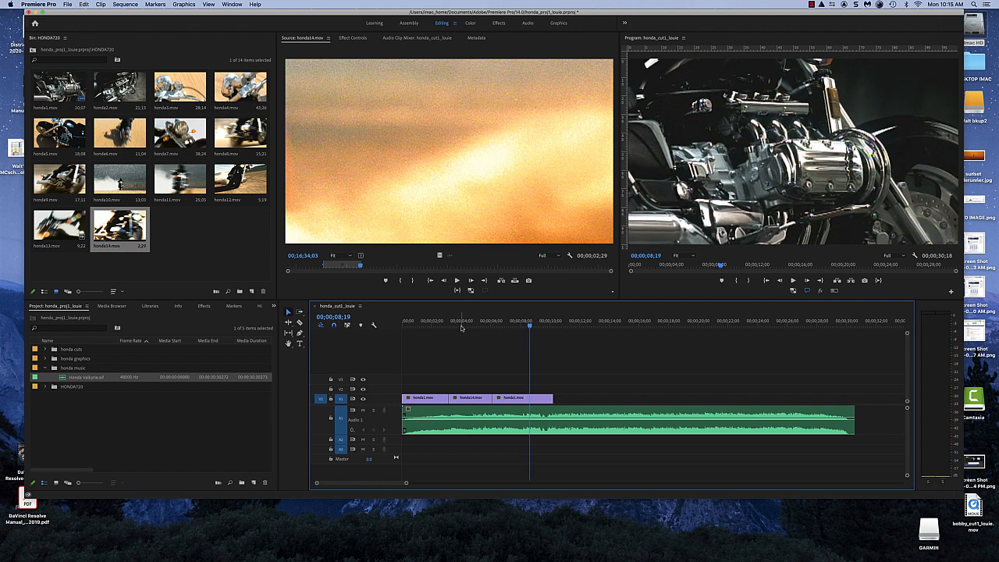
pyautogui.press('o')
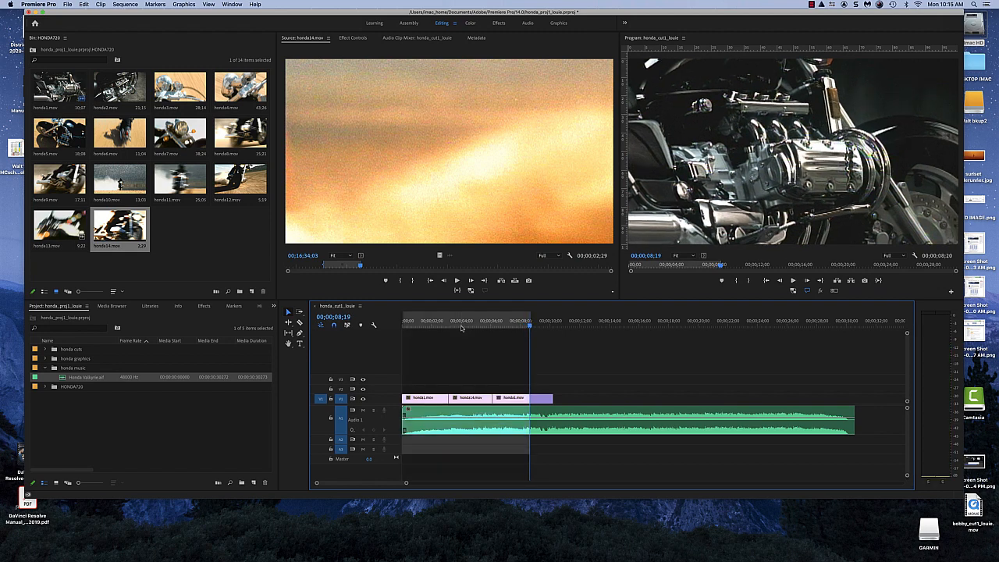
# - Replay the sequence from about 00;00;04;00 and park the playhead within honda14.mov at 00;00;05;11
pyautogui.click(461, 328)
pyautogui.press('space')
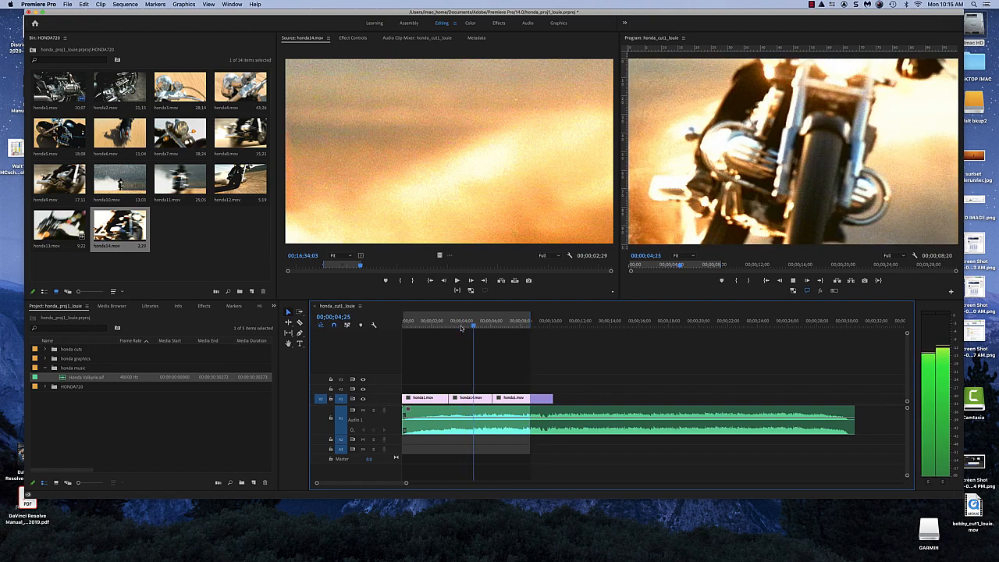
pyautogui.press('space')
pyautogui.click(482, 326)
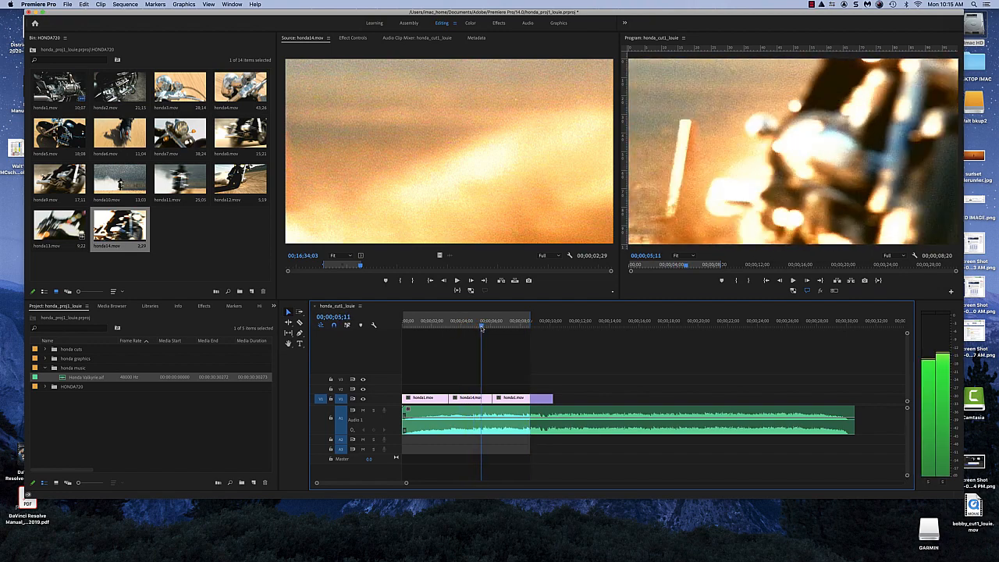
# - Mark a sequence In point at 00;00;05;11, then load honda7.mov as the source and preview its shot around 00;06;35;00
pyautogui.press('i')
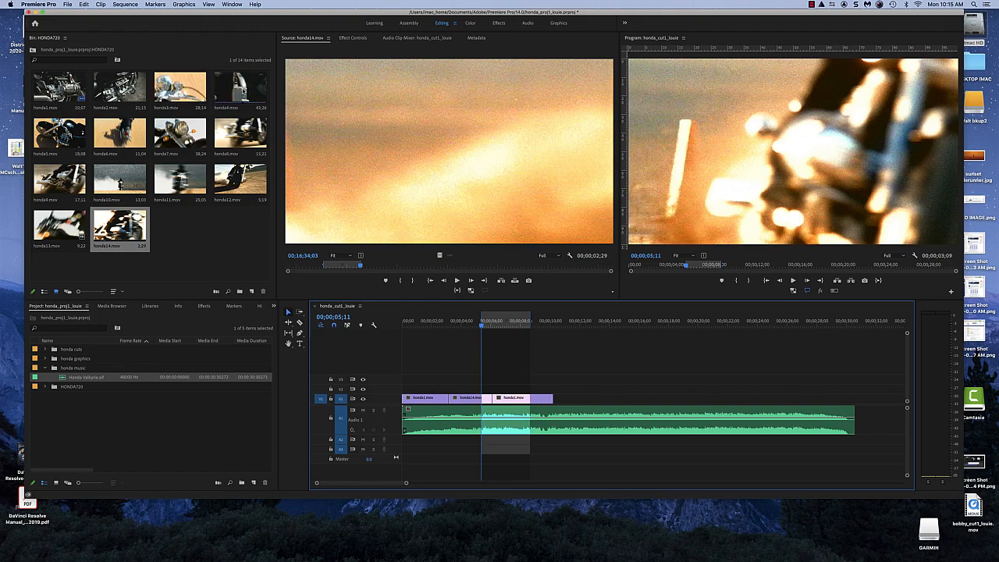
pyautogui.doubleClick(180, 133)
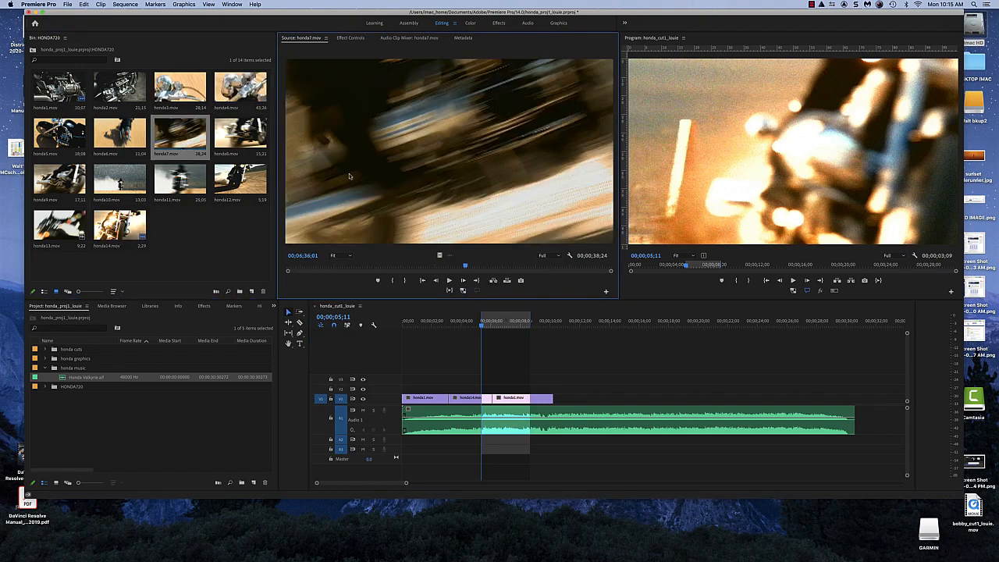
pyautogui.moveTo(462, 268); pyautogui.dragTo(438, 269)
pyautogui.press('space')
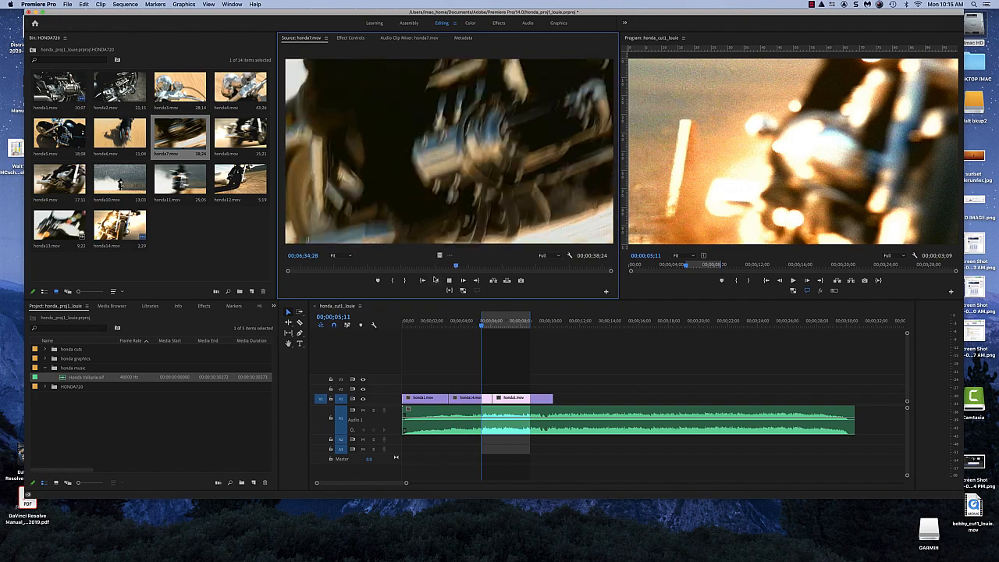
pyautogui.press('space')
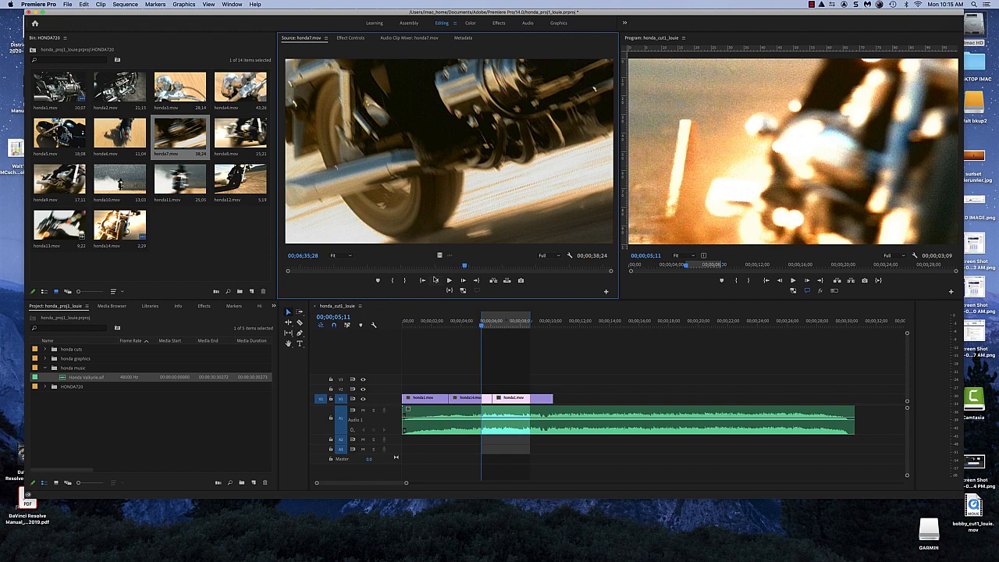
# - Mark a source In point in honda7.mov at 00;06;34;26 and overwrite the shot onto V1 between the sequence In and Out points
pyautogui.press('j')
pyautogui.press('k')
pyautogui.press('i')
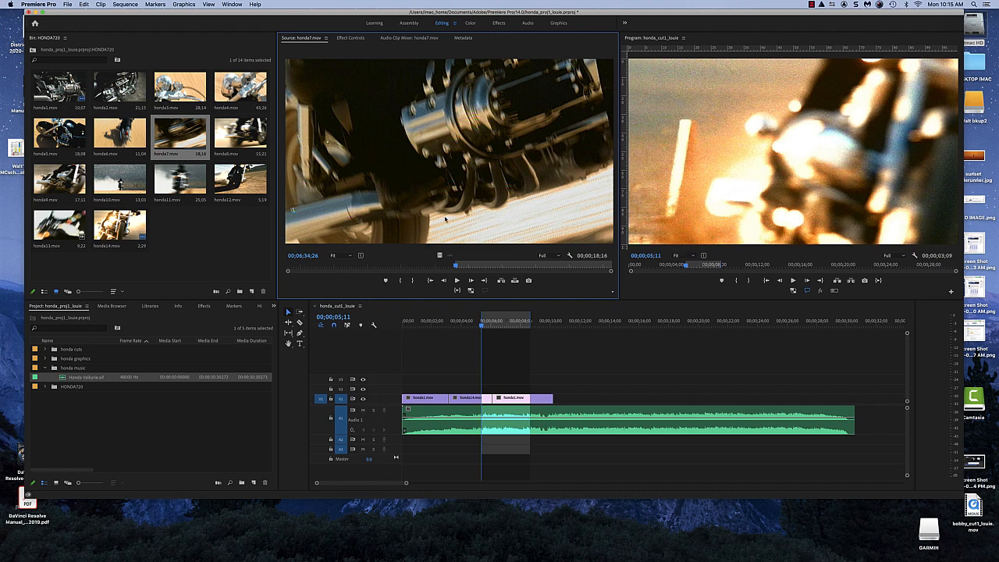
pyautogui.press('.')
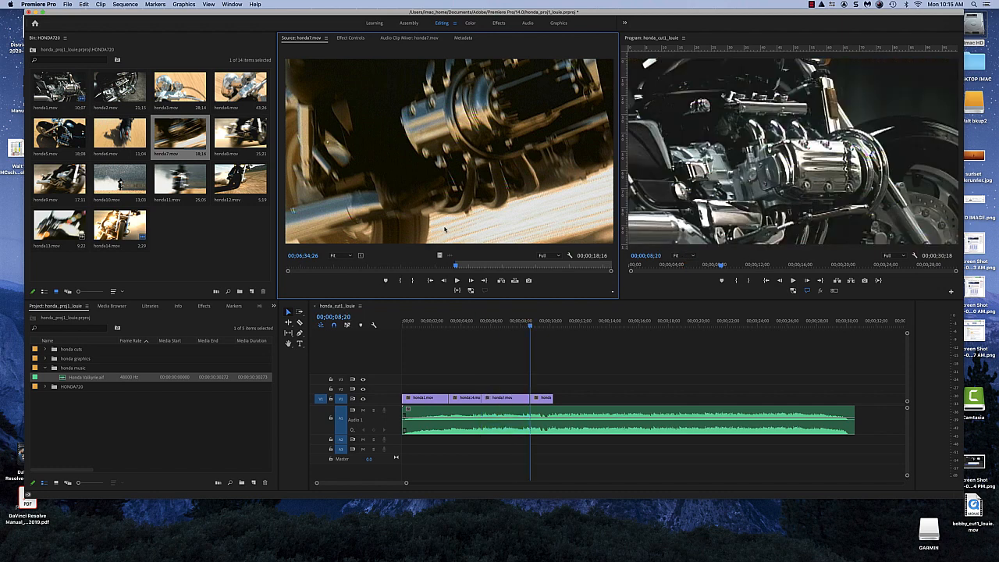
# - Play back the cut against the music, replay it from about 00;00;04;00, and mark a sequence In point at 00;00;06;15
pyautogui.click(417, 328)
pyautogui.press('space')
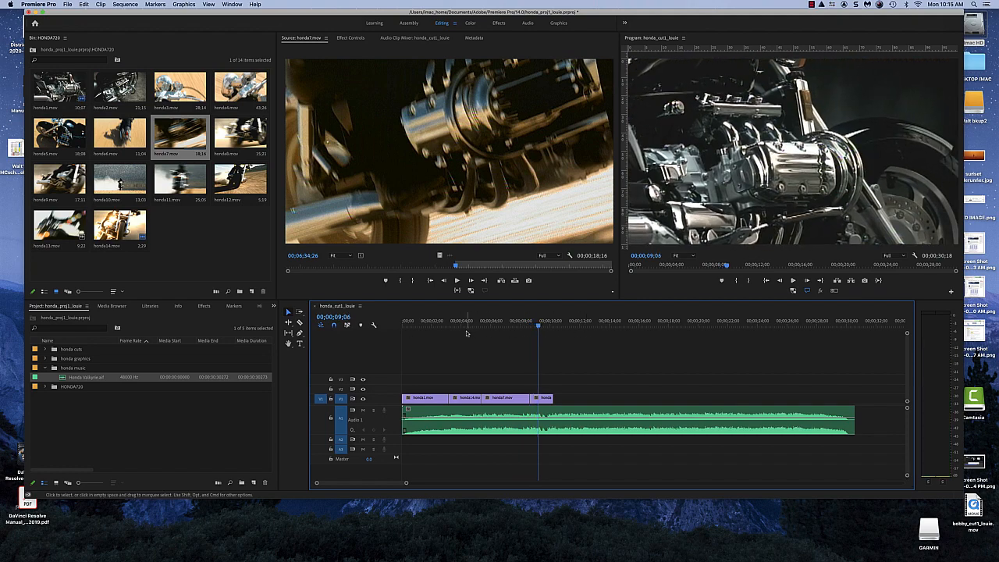
pyautogui.moveTo(479, 323); pyautogui.dragTo(467, 326)
pyautogui.press('space')
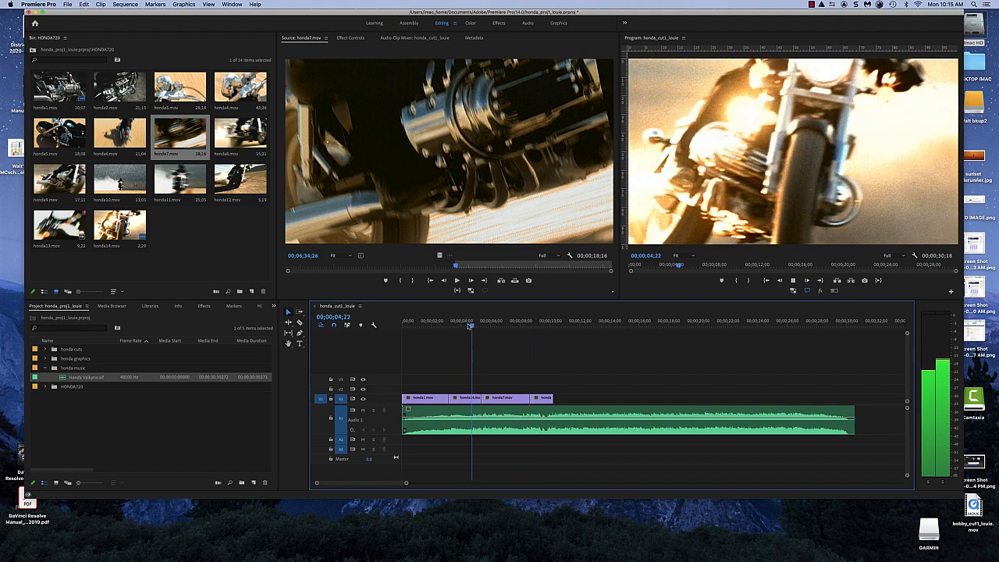
pyautogui.press('space')
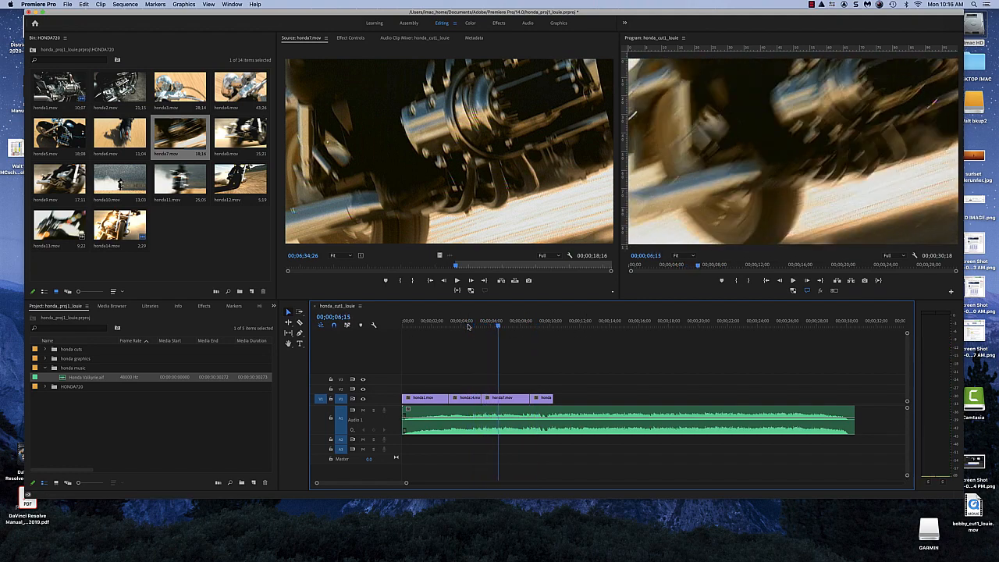
pyautogui.press('i')
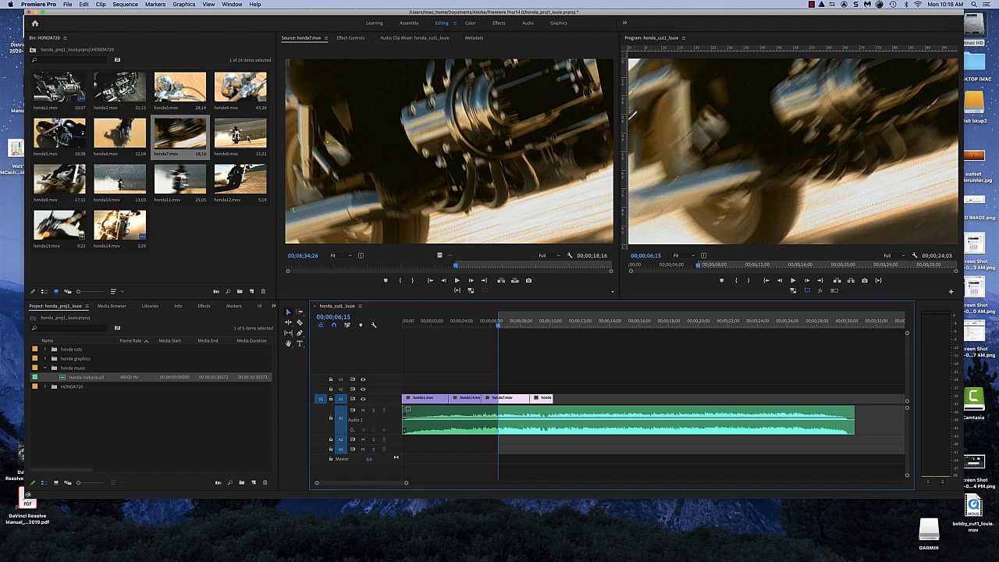
# - Load honda8.mov as the source and mark the approaching-rider section from 00;09;50;06 to 00;09;51;25
pyautogui.doubleClick(241, 133)
pyautogui.moveTo(433, 267); pyautogui.dragTo(512, 268)
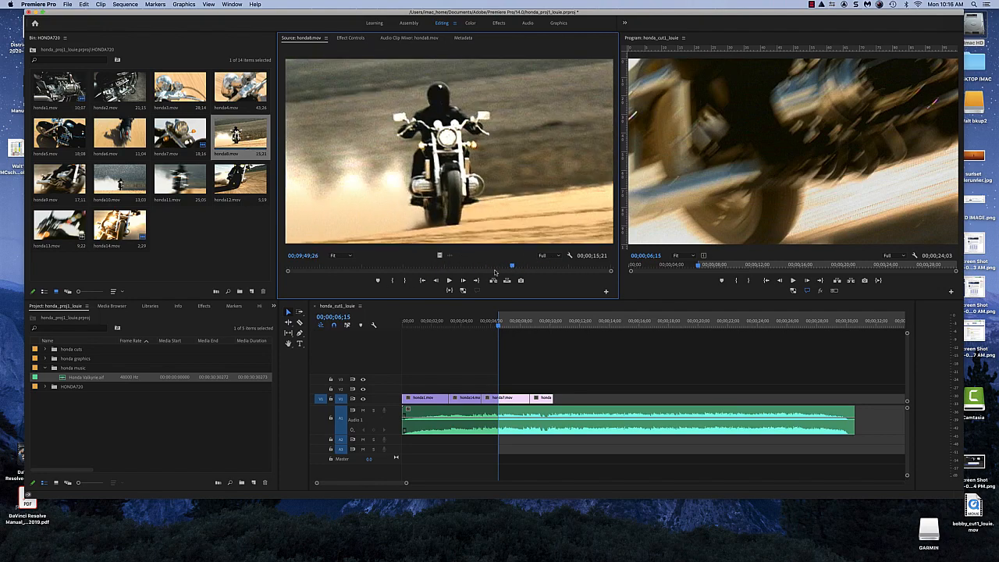
pyautogui.press('o')
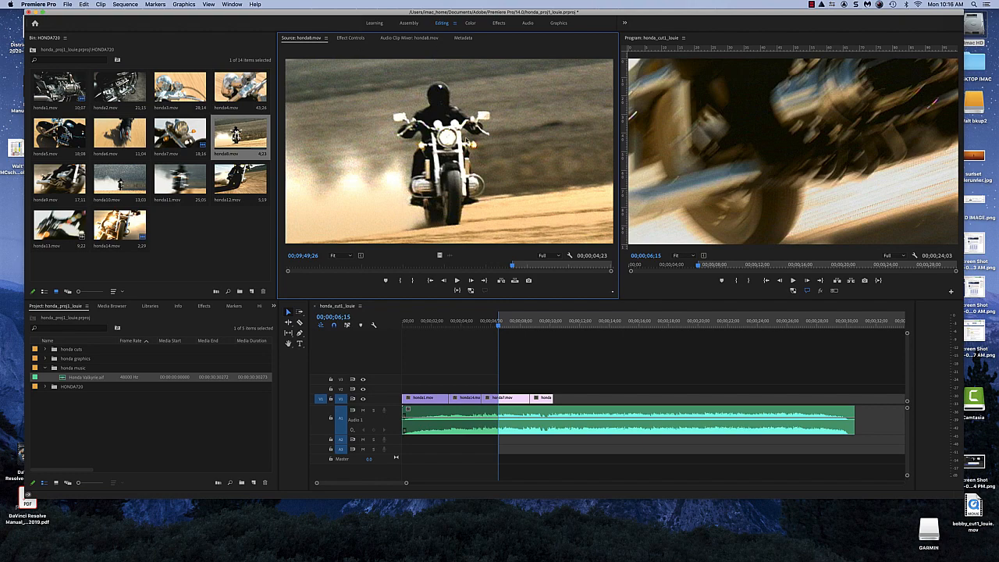
pyautogui.moveTo(513, 266)
pyautogui.mouseDown()
pyautogui.moveTo(421, 269)
pyautogui.moveTo(519, 279)
pyautogui.mouseUp()
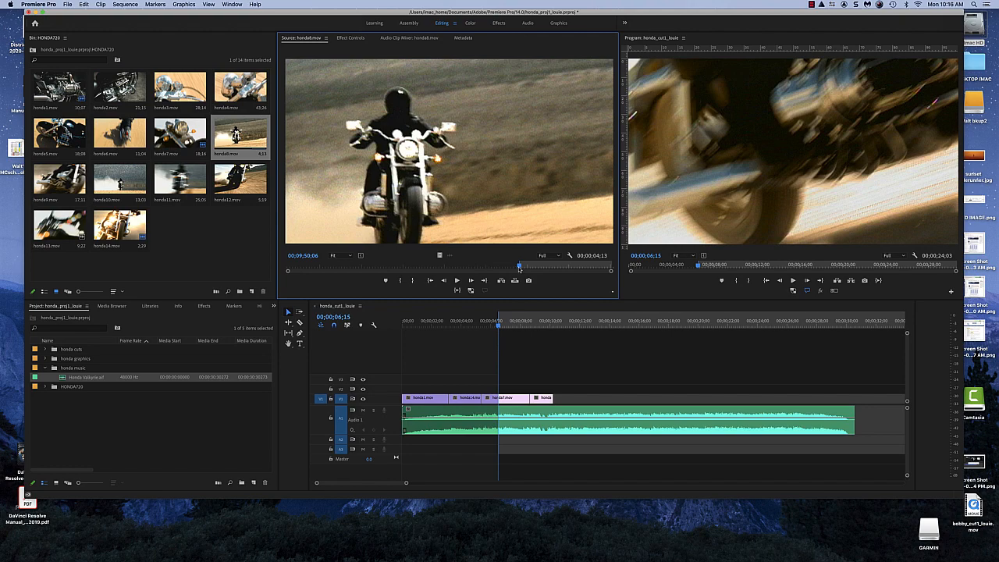
pyautogui.press('space')
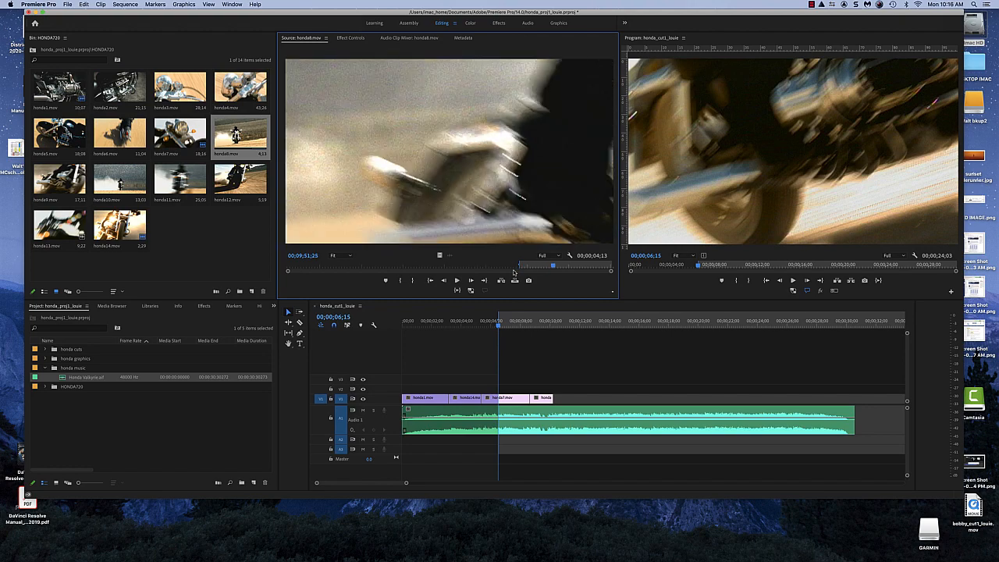
pyautogui.press('o')
# - Overwrite the marked honda8.mov section onto V1 at 00;00;06;15 and replay the sequence to check the cuts against the music
pyautogui.click(484, 323)
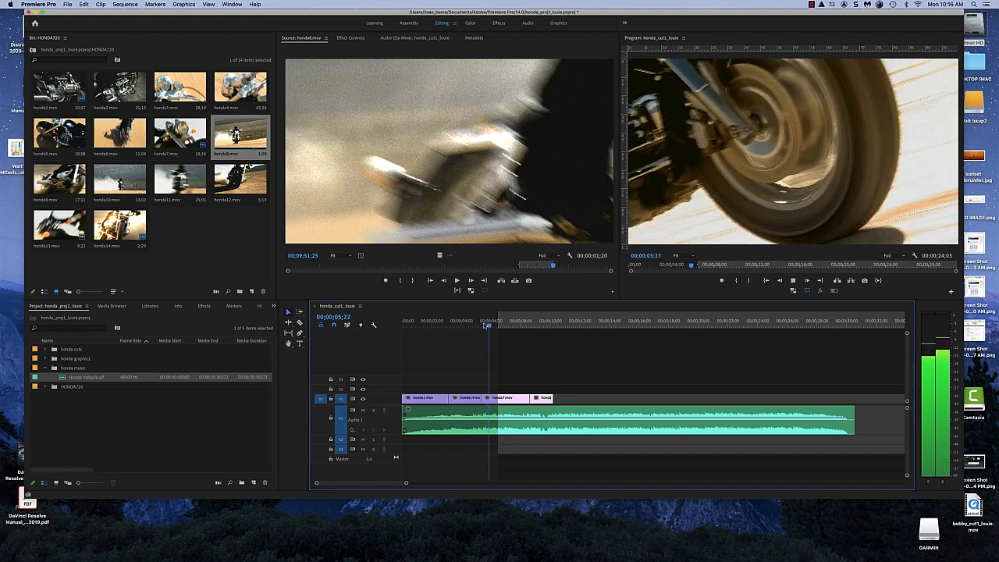
pyautogui.press('space')
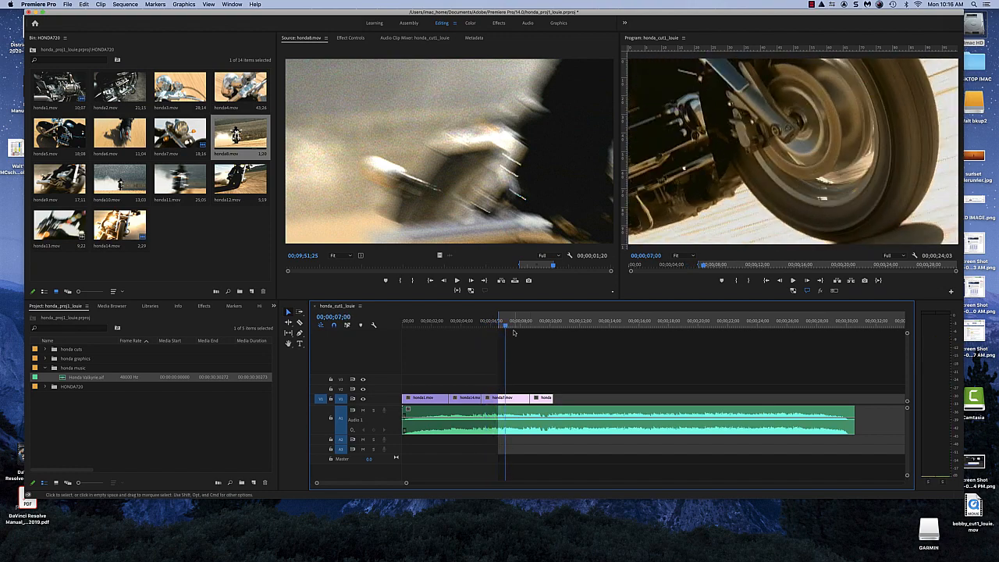
pyautogui.press('Up')
pyautogui.press('space')
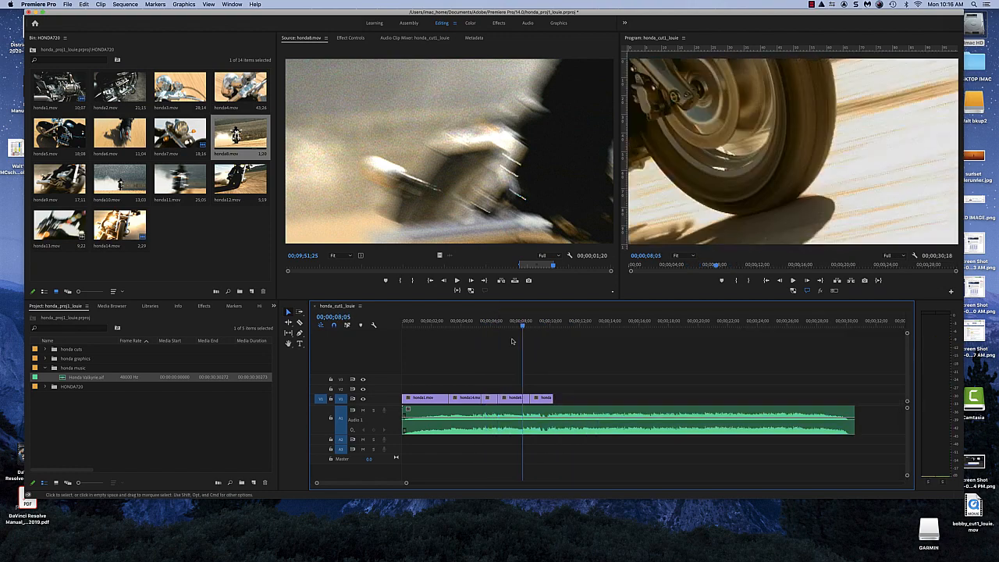
pyautogui.click(439, 322)
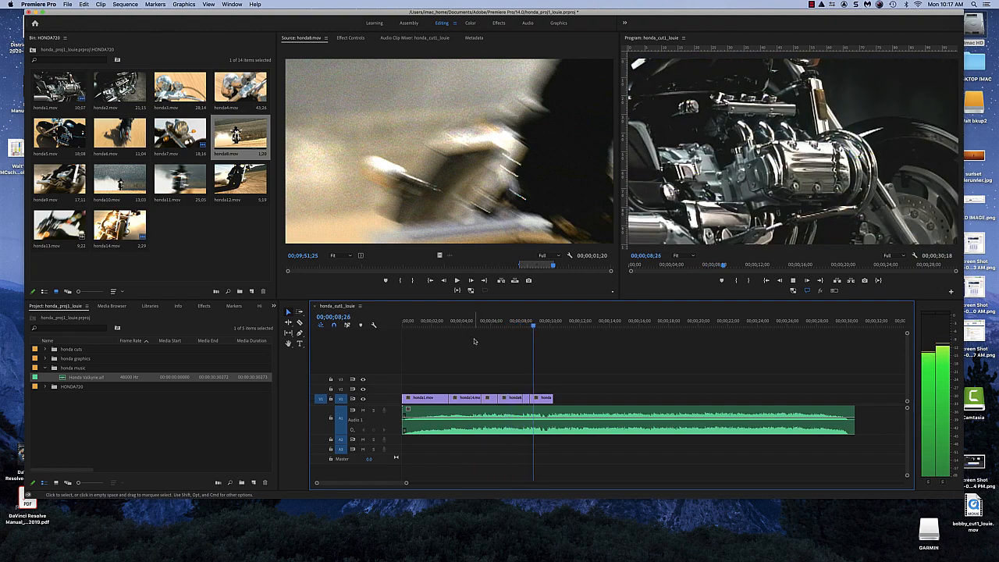
pyautogui.press('space')
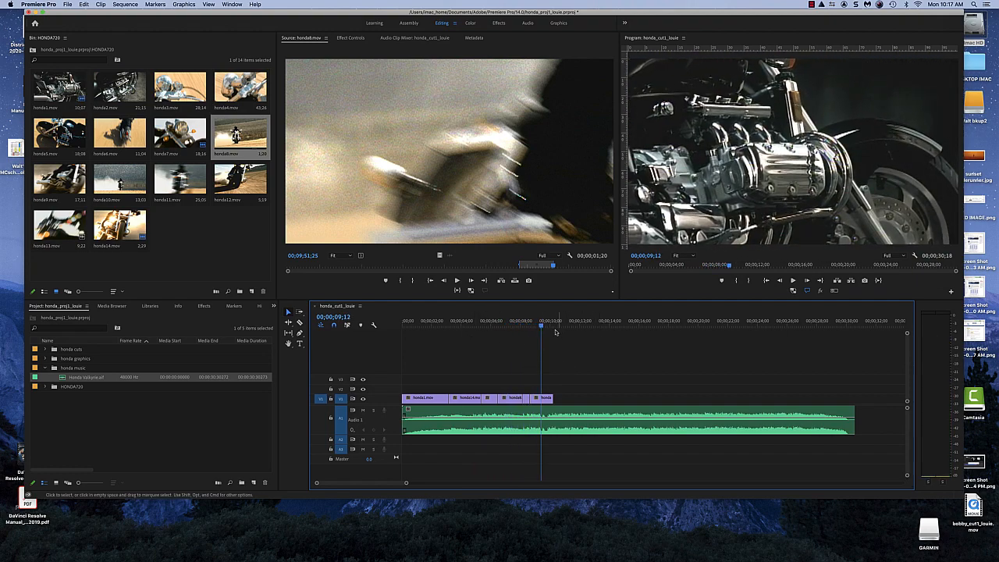